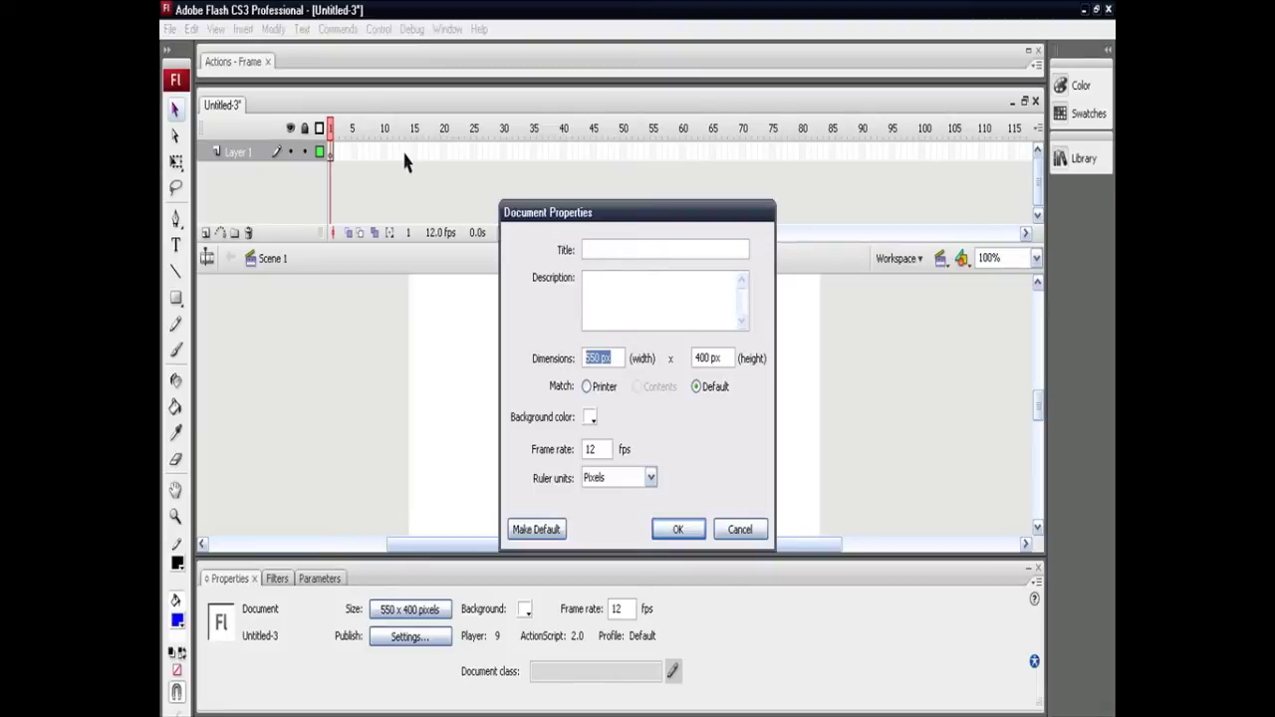
- Set the document dimensions to 1024 x 768 pixels
text(1024)
key(Return)
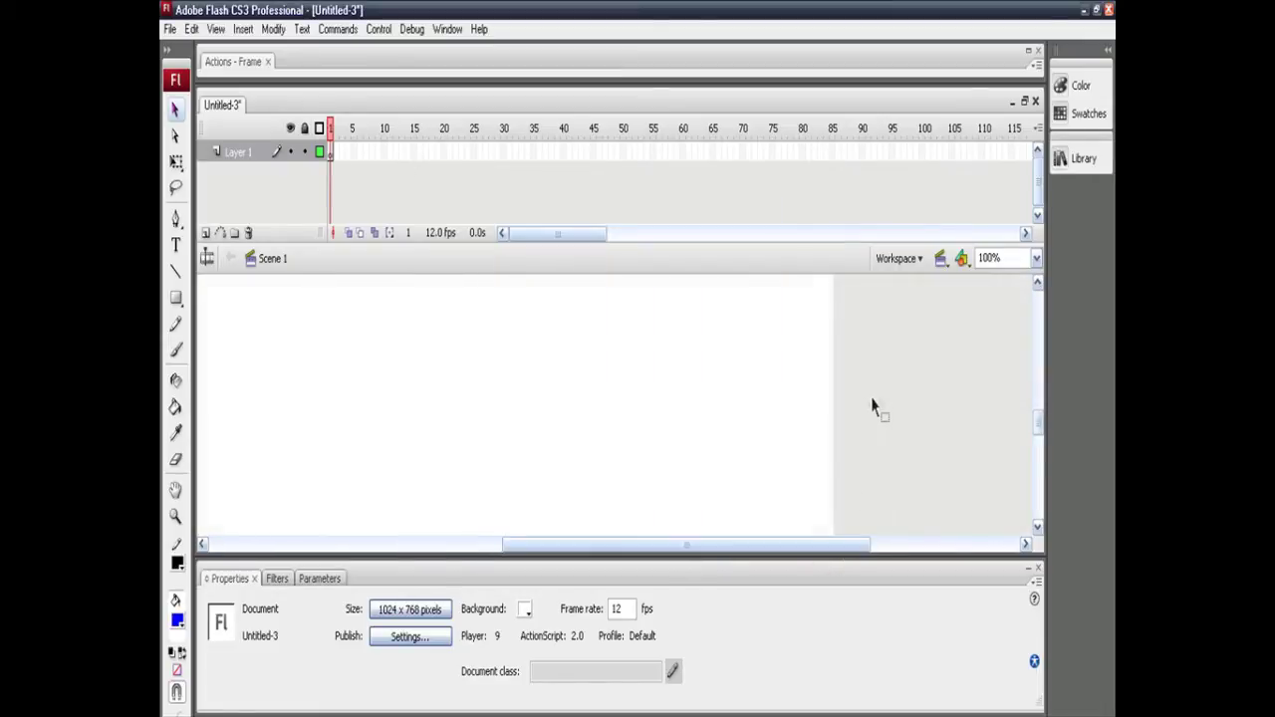
- Add a second layer, name the lower layer Graphics and the upper one ActionScript, and make Graphics the active layer
click(206, 232)
double_click(239, 172)
text(Graphics)
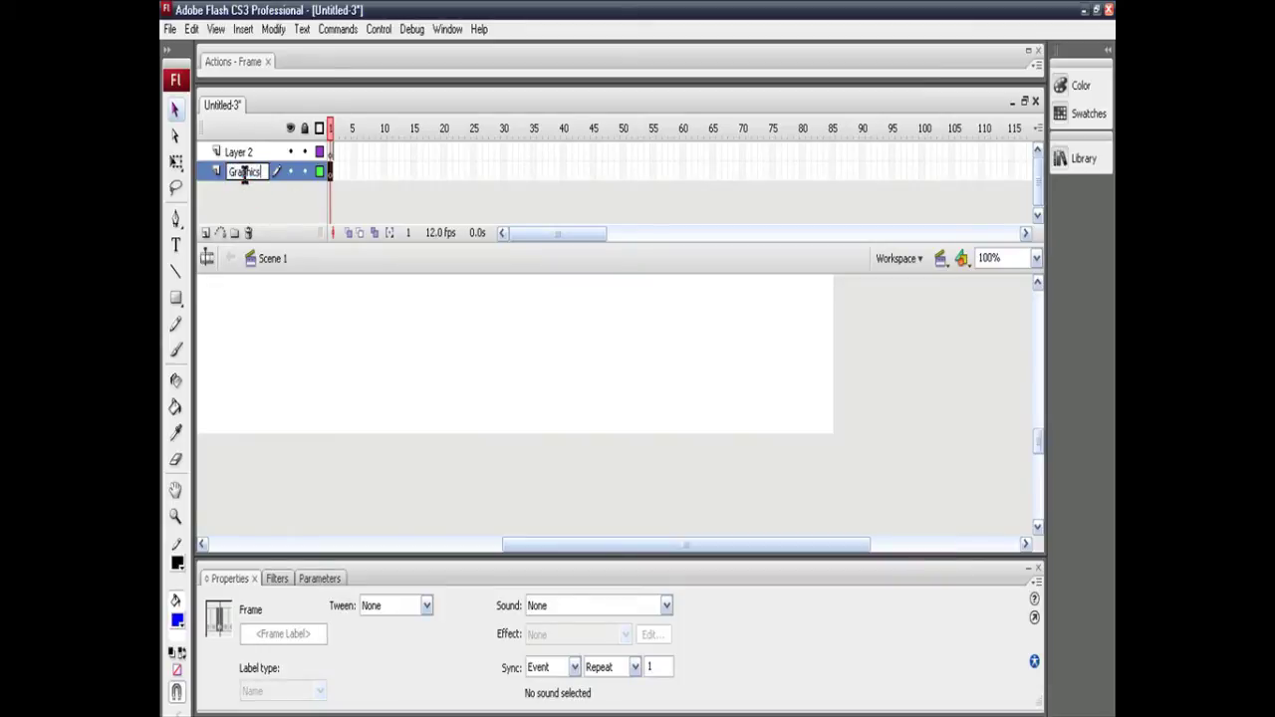
double_click(241, 152)
text(ActionScript)
key(Return)
click(249, 173)
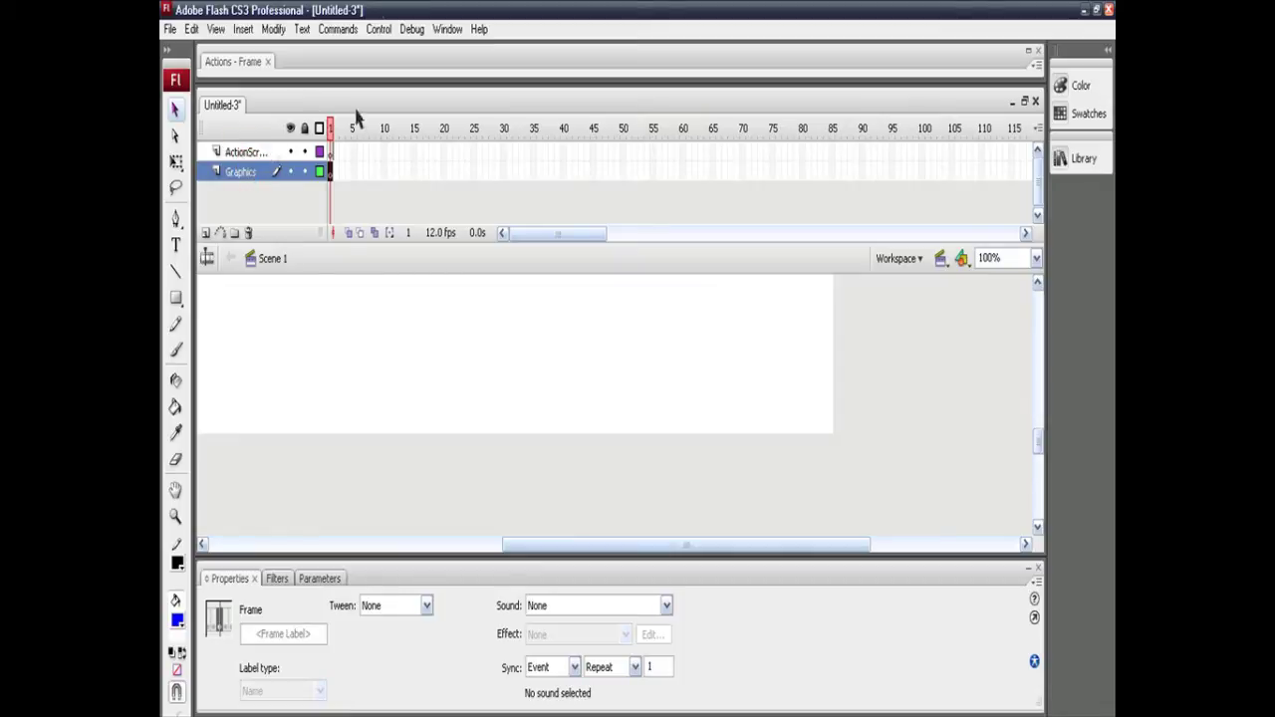
- Draw a blue rectangle in the stage's lower-right corner and stretch its left edge to a width of about 187 px with Free Transform
click(177, 298)
drag(708, 391, 832, 432)
key(v)
right_click(763, 412)
click(803, 236)
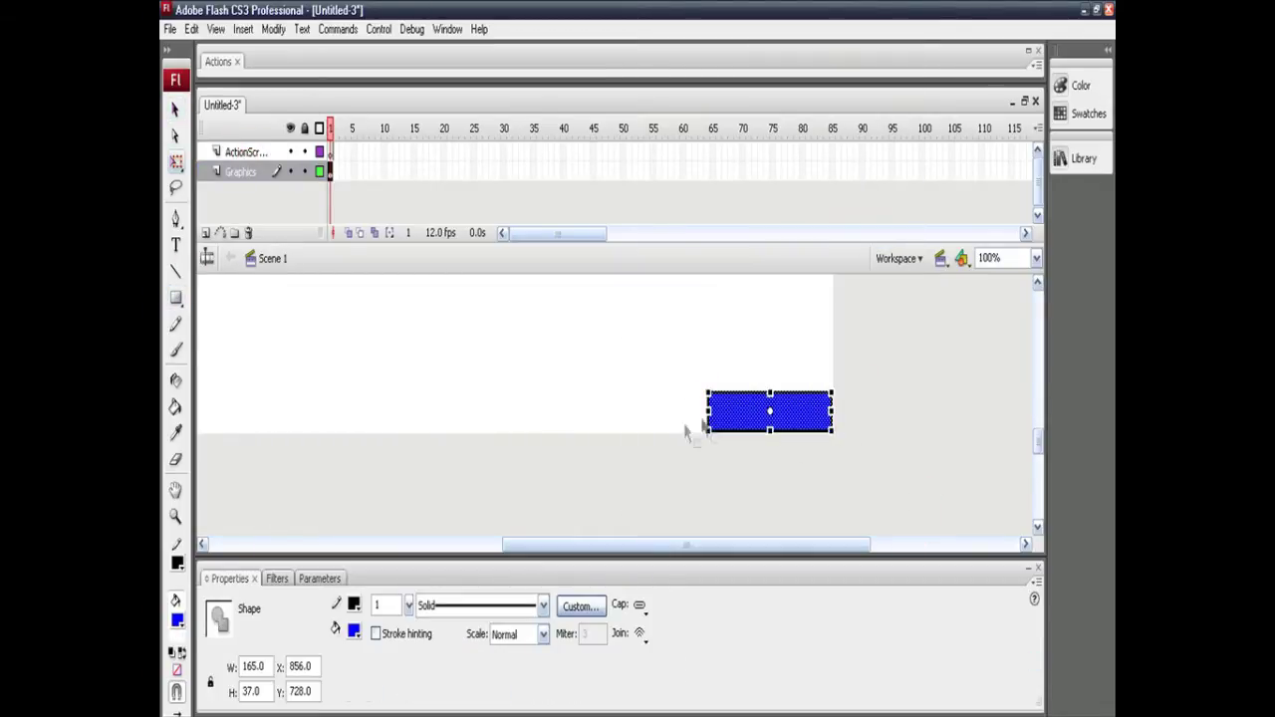
drag(700, 411, 687, 411)
drag(760, 394, 760, 399)
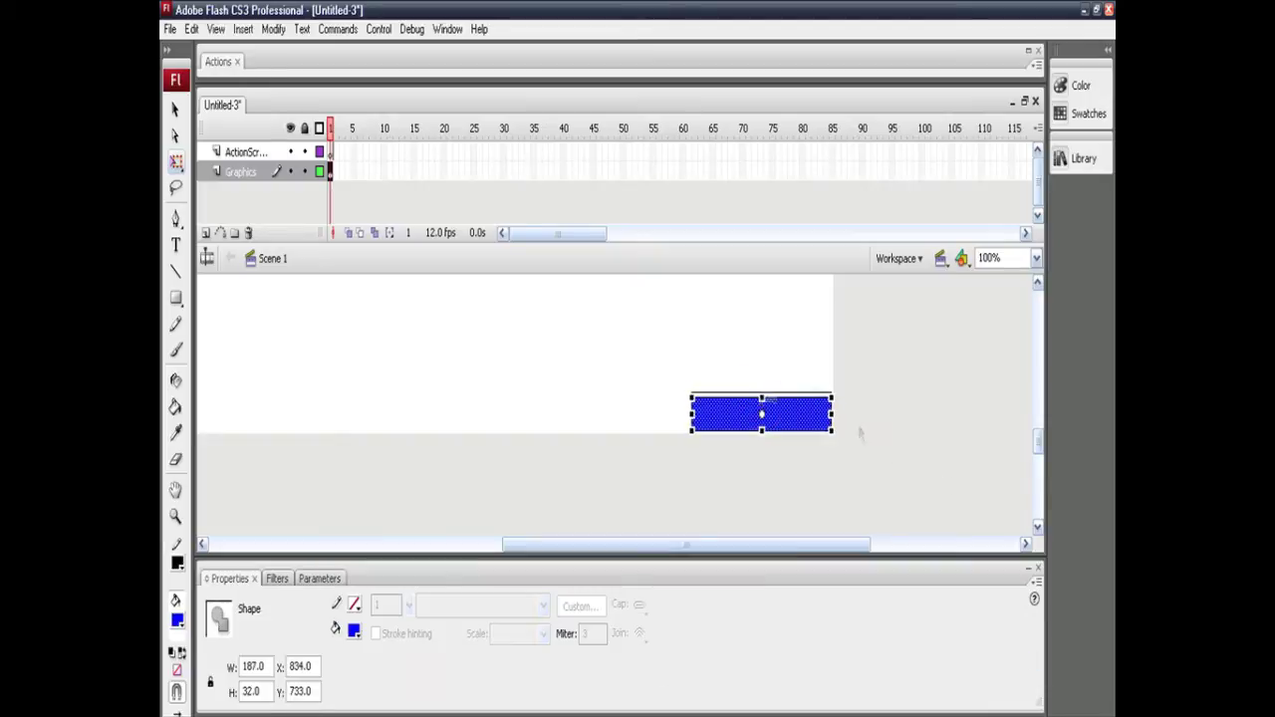
click(862, 435)
click(705, 398)
key(ctrl+z)
- Reduce the height of the whole rectangle, outline included, to about 32 px by lowering its upper edge
drag(636, 336, 1039, 563)
drag(761, 392, 760, 397)
click(894, 456)
- Convert the blue rectangle on the Graphics layer into a movie clip symbol named healthbar
click(254, 173)
click(273, 29)
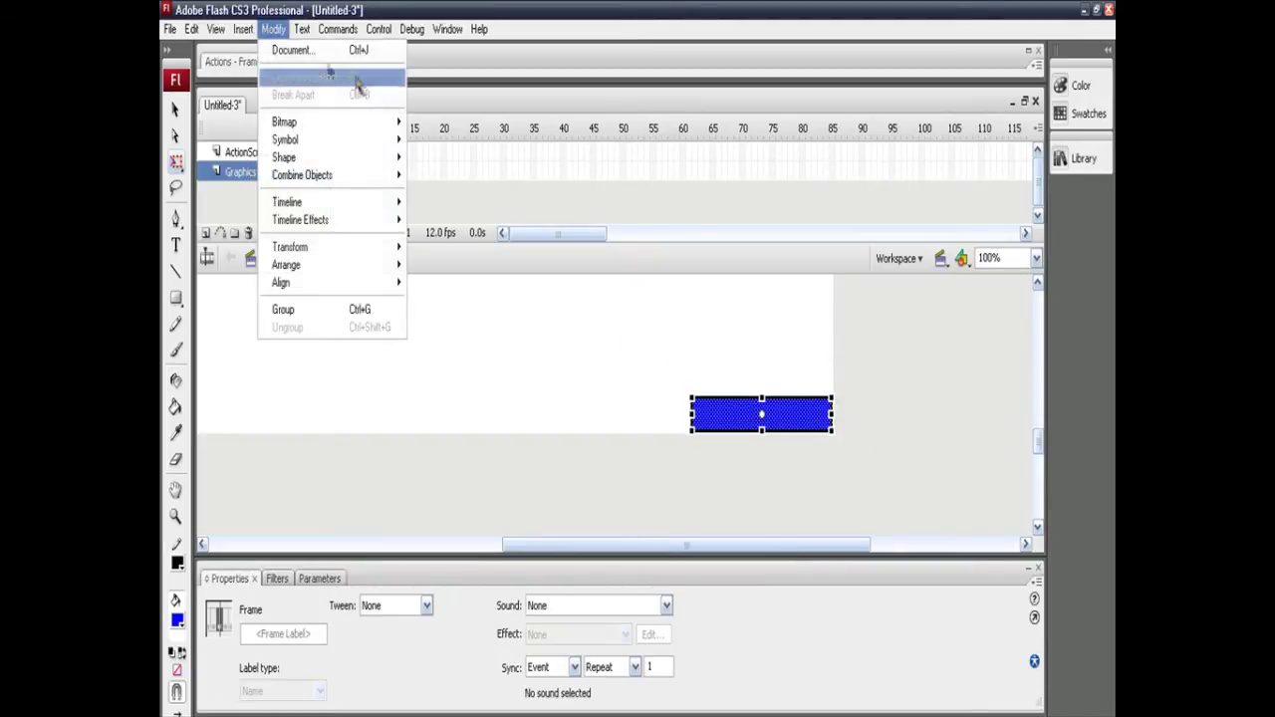
click(358, 65)
text(healthbar)
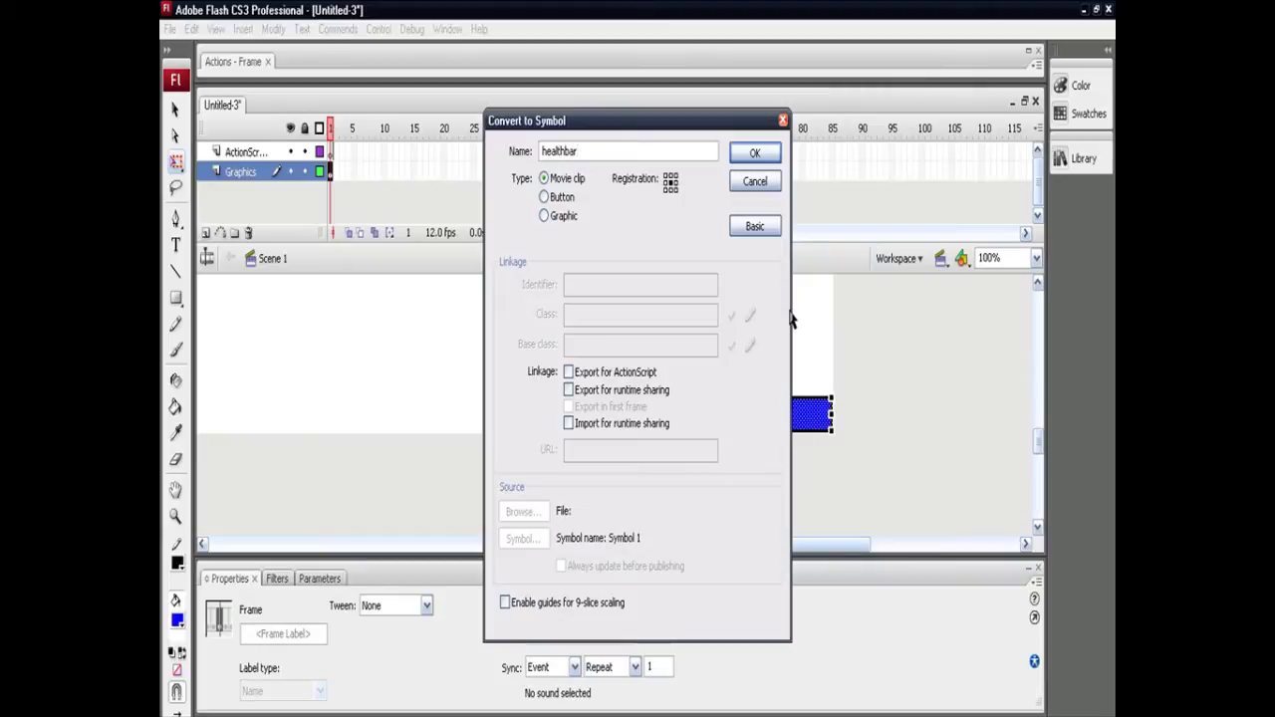
click(755, 155)
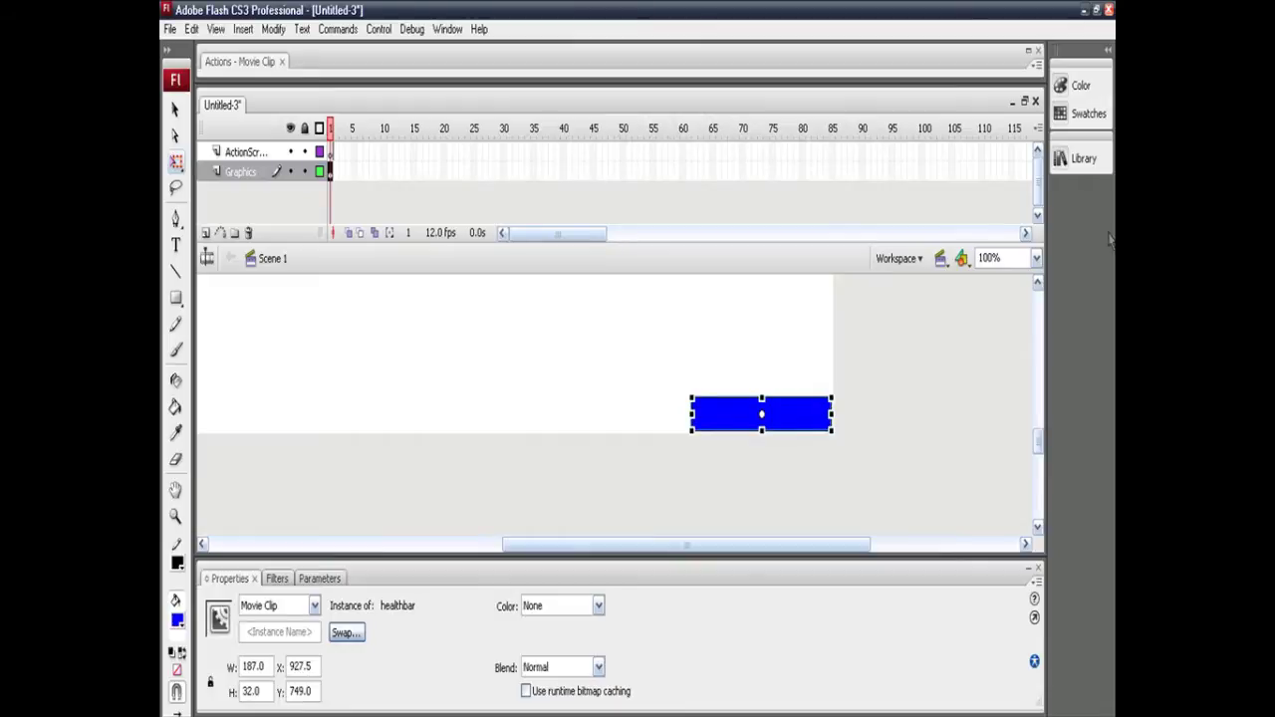
- Open the healthbar movie clip from the library for editing and leave its shape deselected
click(1083, 158)
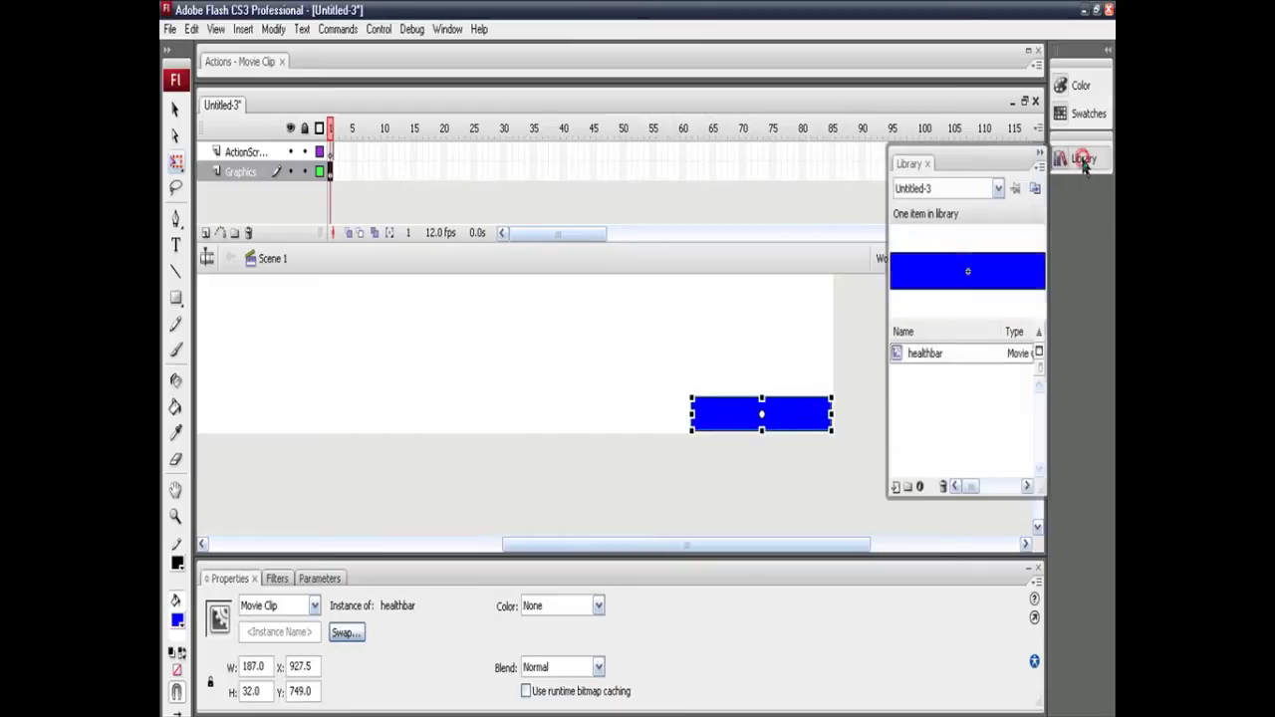
double_click(898, 356)
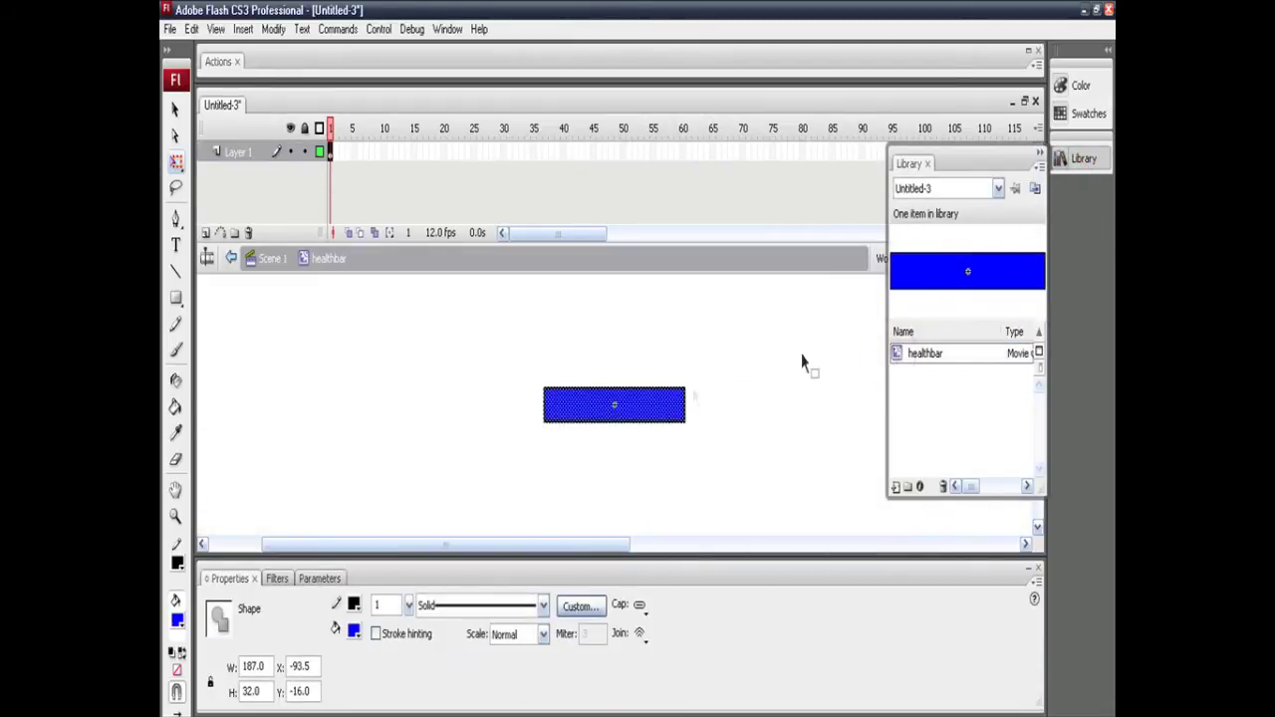
click(1093, 160)
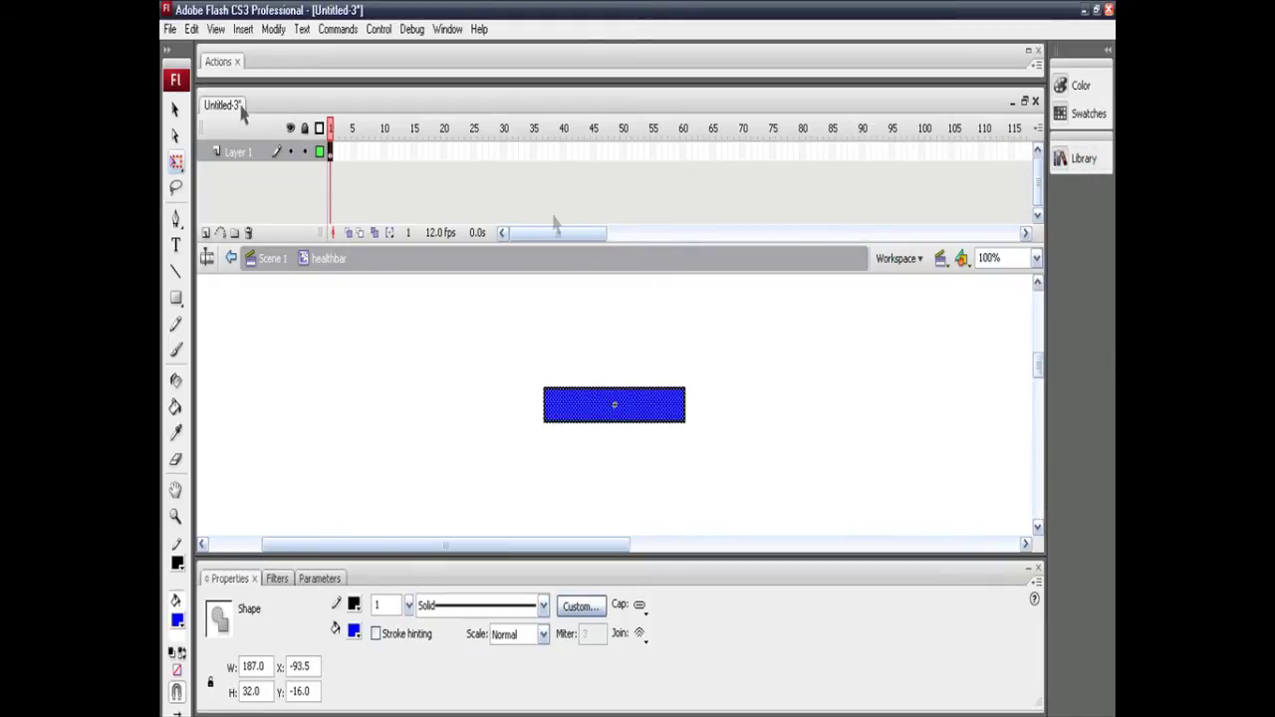
click(176, 109)
drag(474, 344, 777, 484)
click(746, 456)
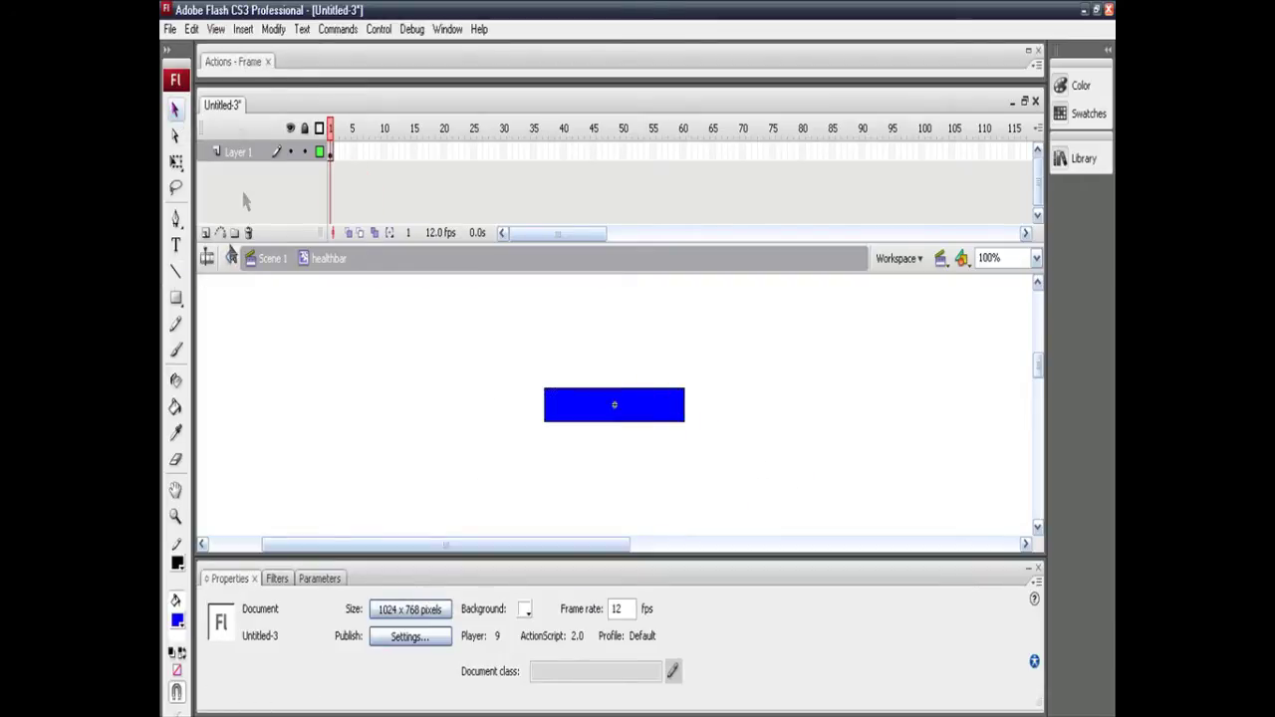
- Add two new layers above Layer 1 inside the healthbar movie clip, keeping Layer 1 unlocked and active
click(205, 232)
click(205, 232)
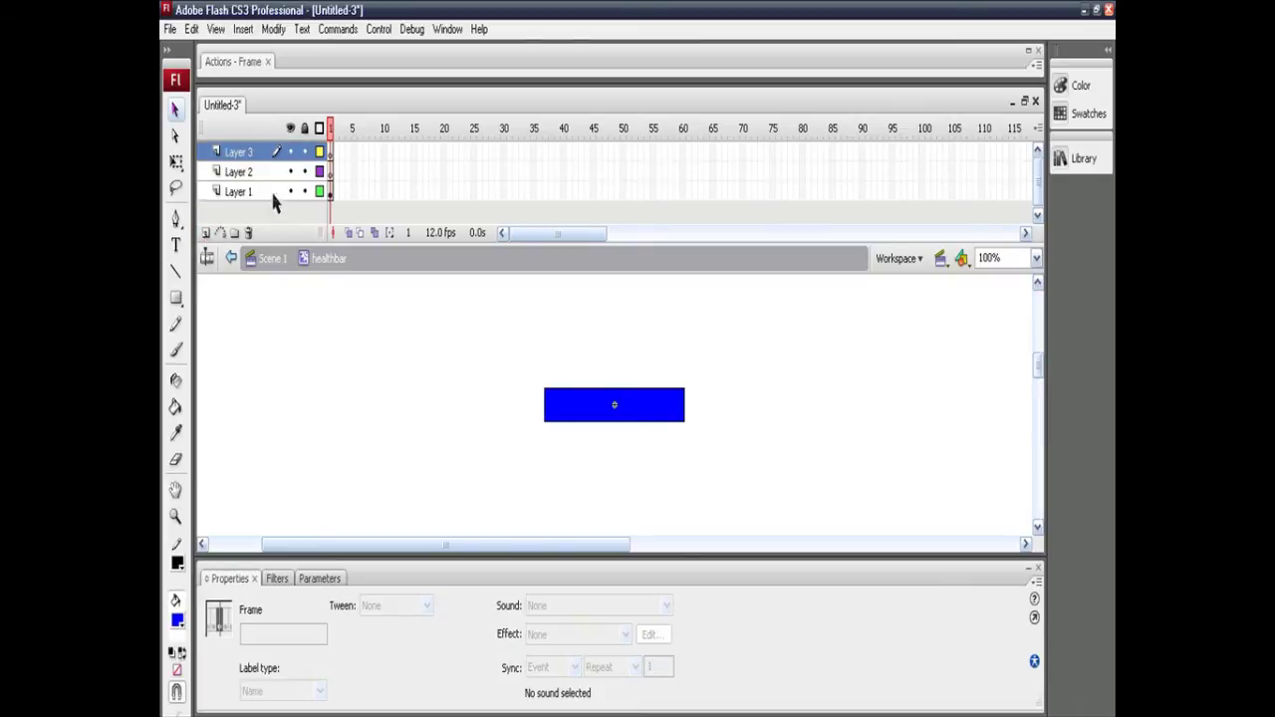
click(282, 194)
click(305, 192)
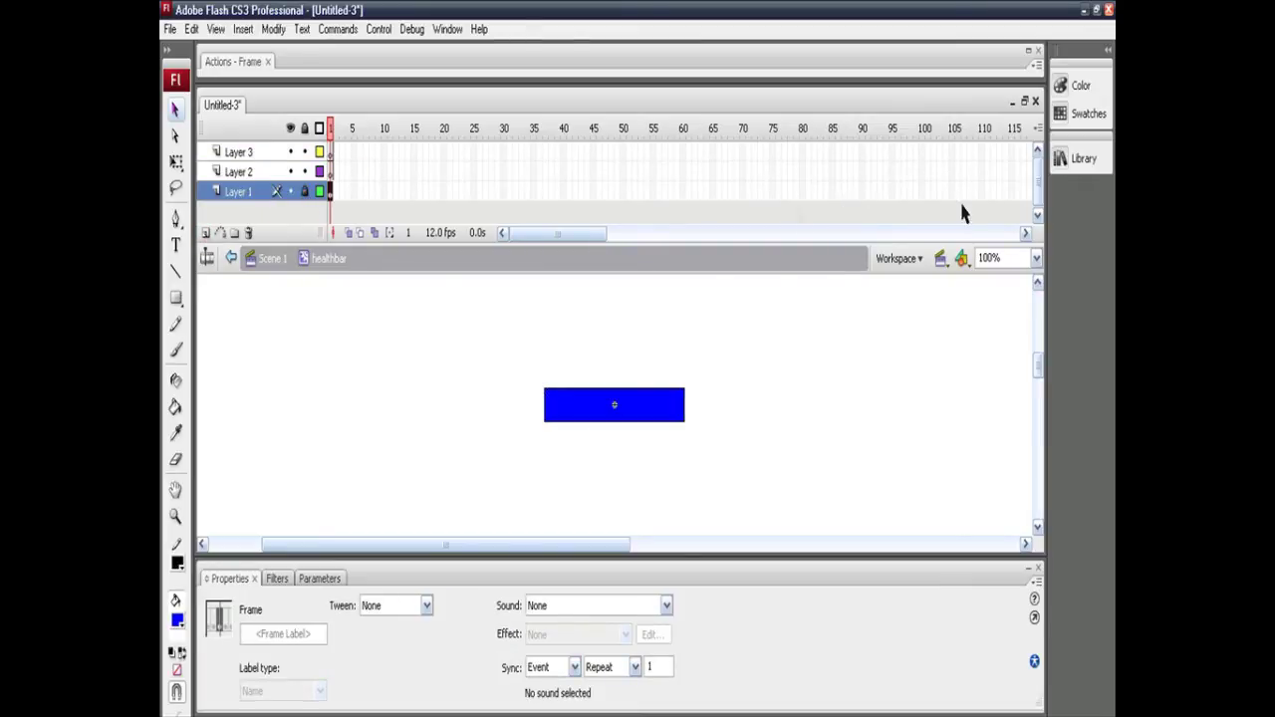
click(305, 191)
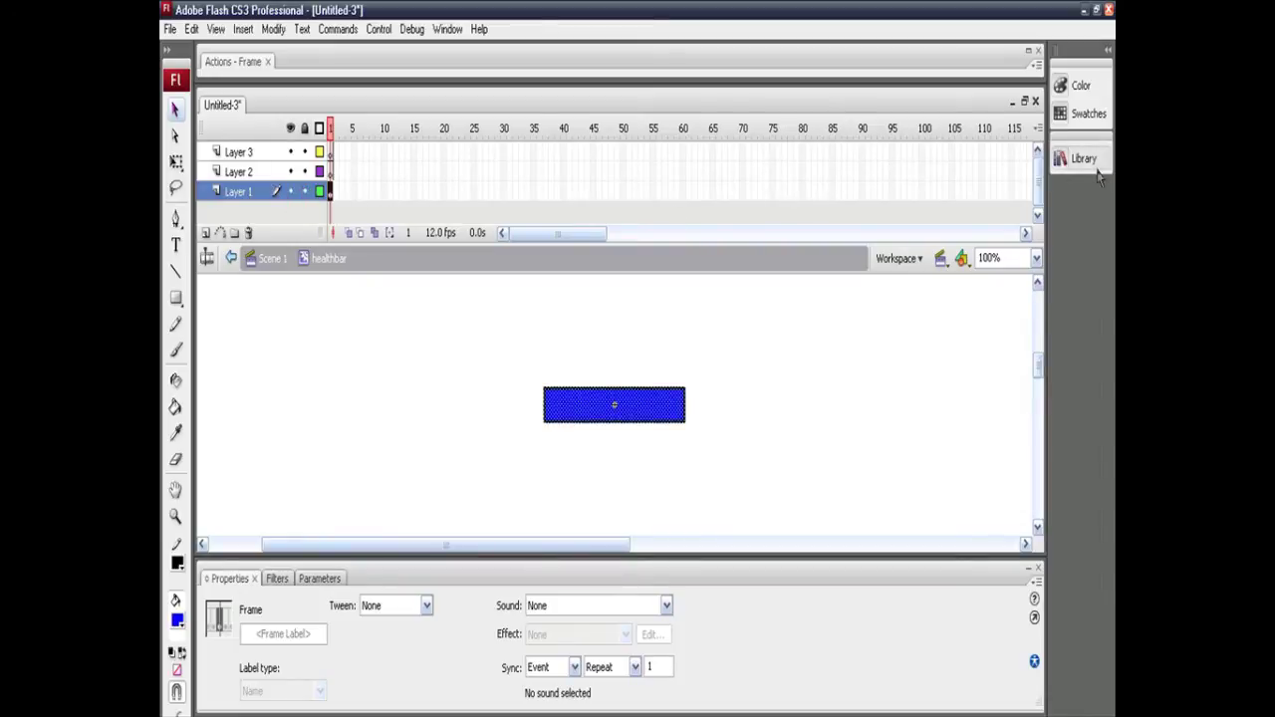
- Insert a keyframe at frame 100 of Layer 1 and lock that layer
right_click(920, 195)
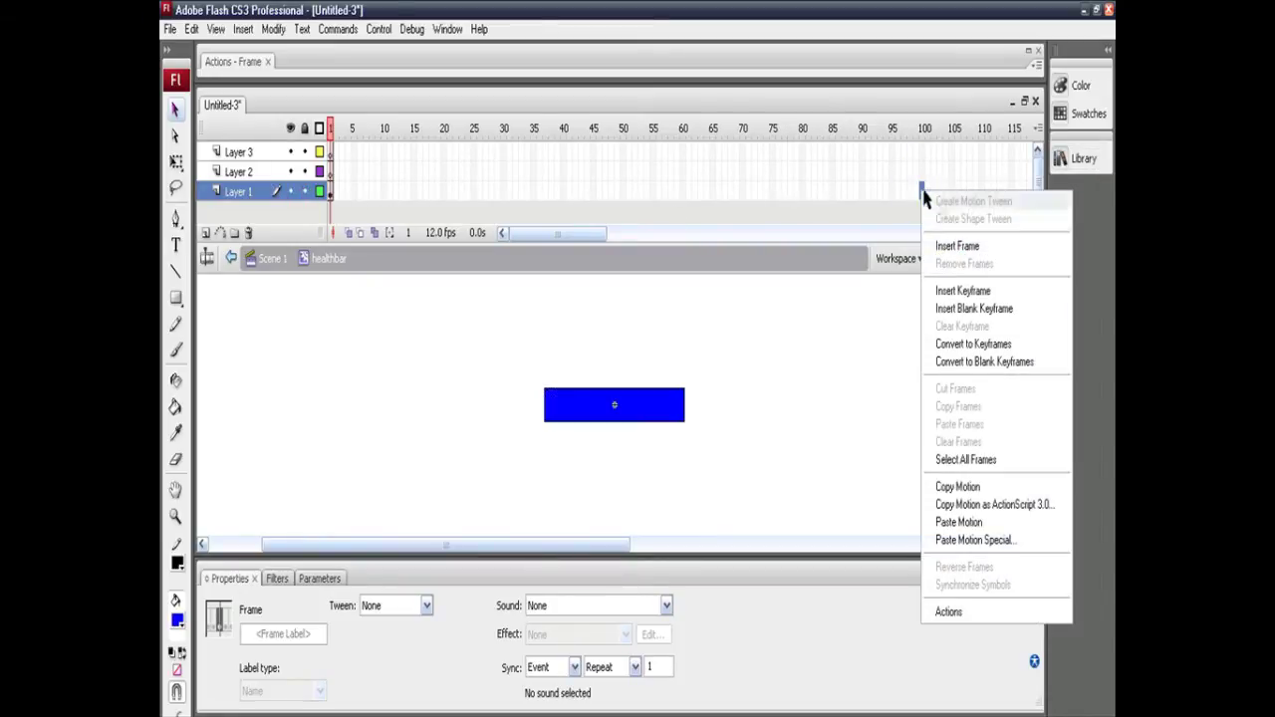
click(956, 289)
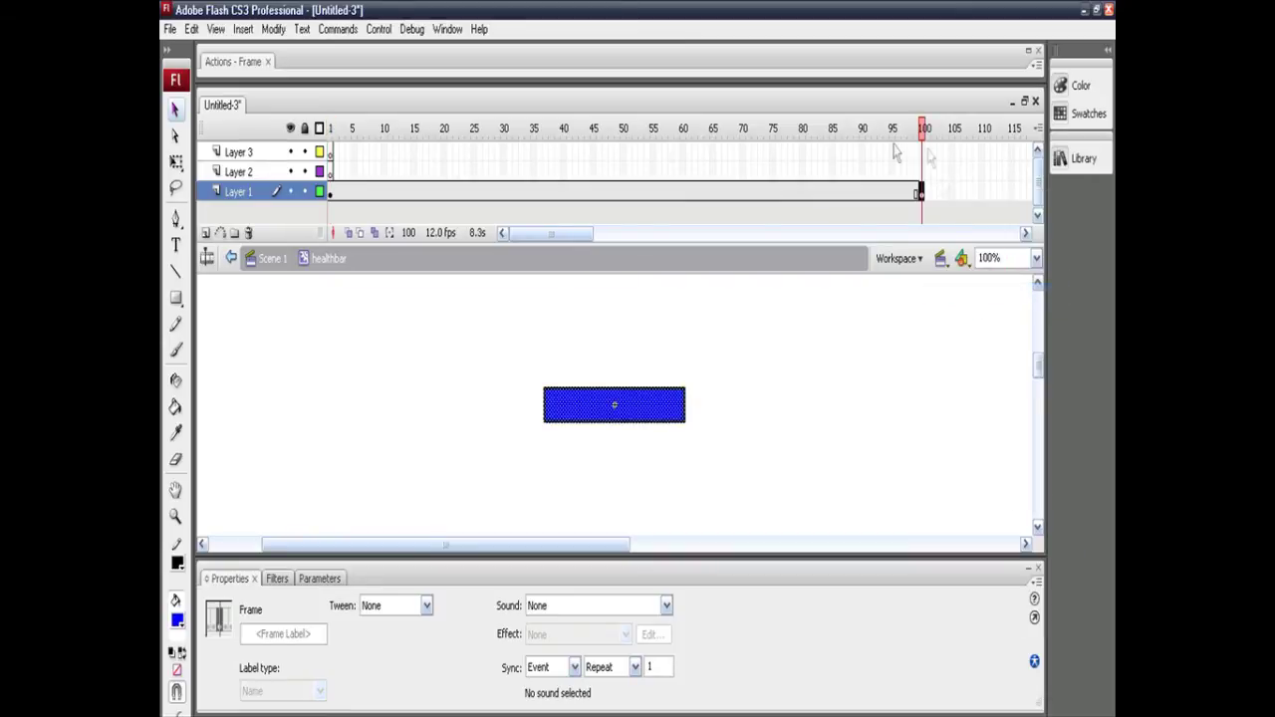
click(305, 193)
- Draw a red rectangle of about 169 x 17 px inside the blue bar on frame 1 of Layer 2
click(332, 172)
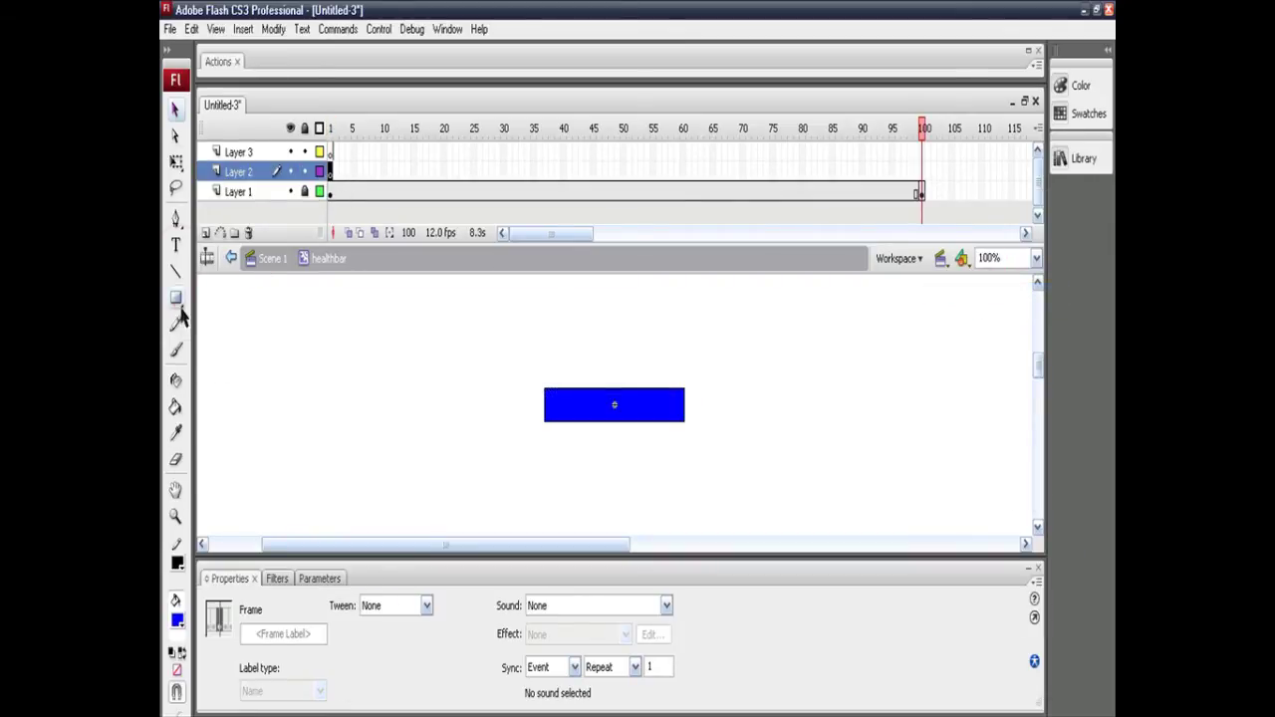
click(176, 297)
click(177, 620)
click(187, 488)
click(576, 404)
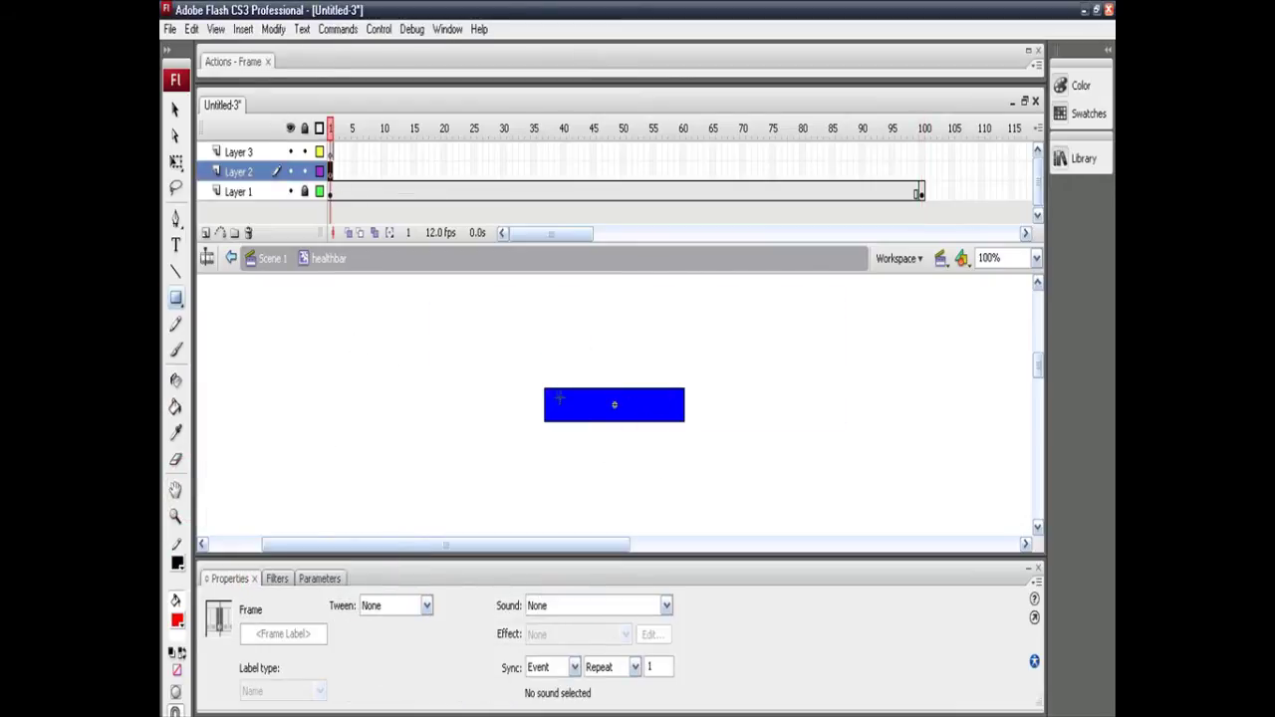
drag(556, 396, 682, 416)
- Insert a keyframe at frame 100 of Layer 2 and recolor the inner rectangle there dark green
click(922, 172)
key(F6)
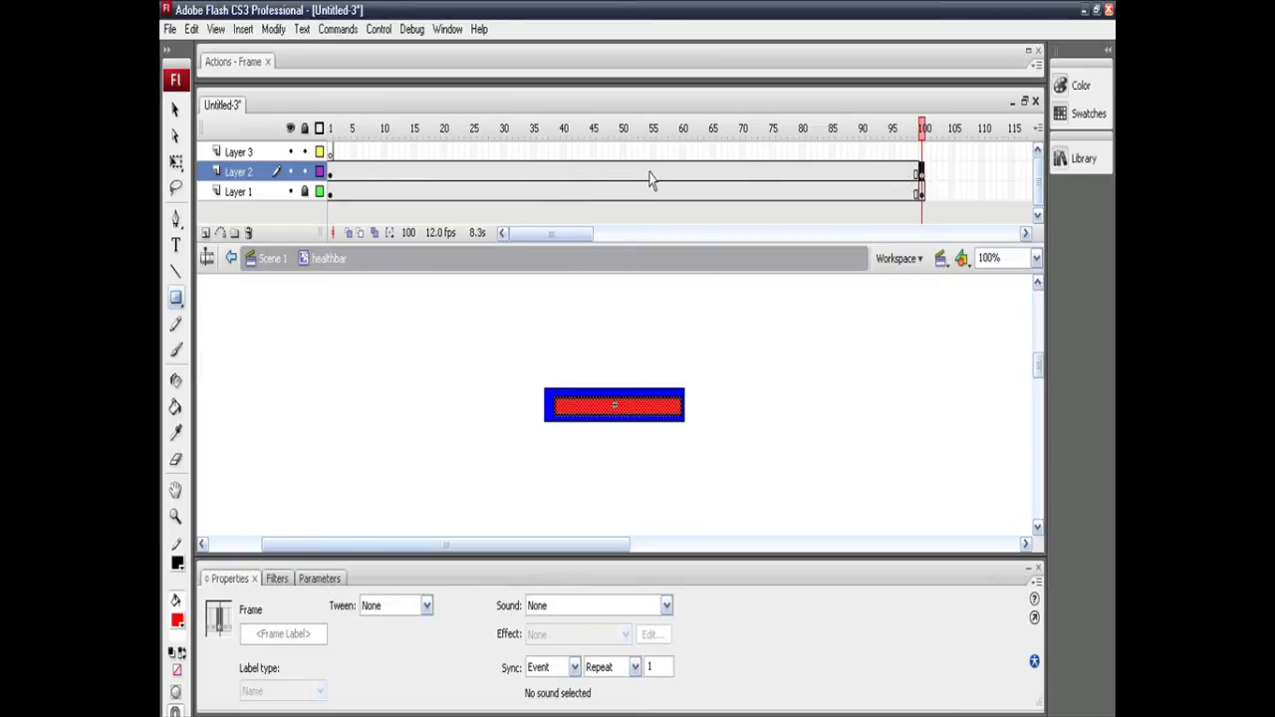
click(177, 620)
click(237, 396)
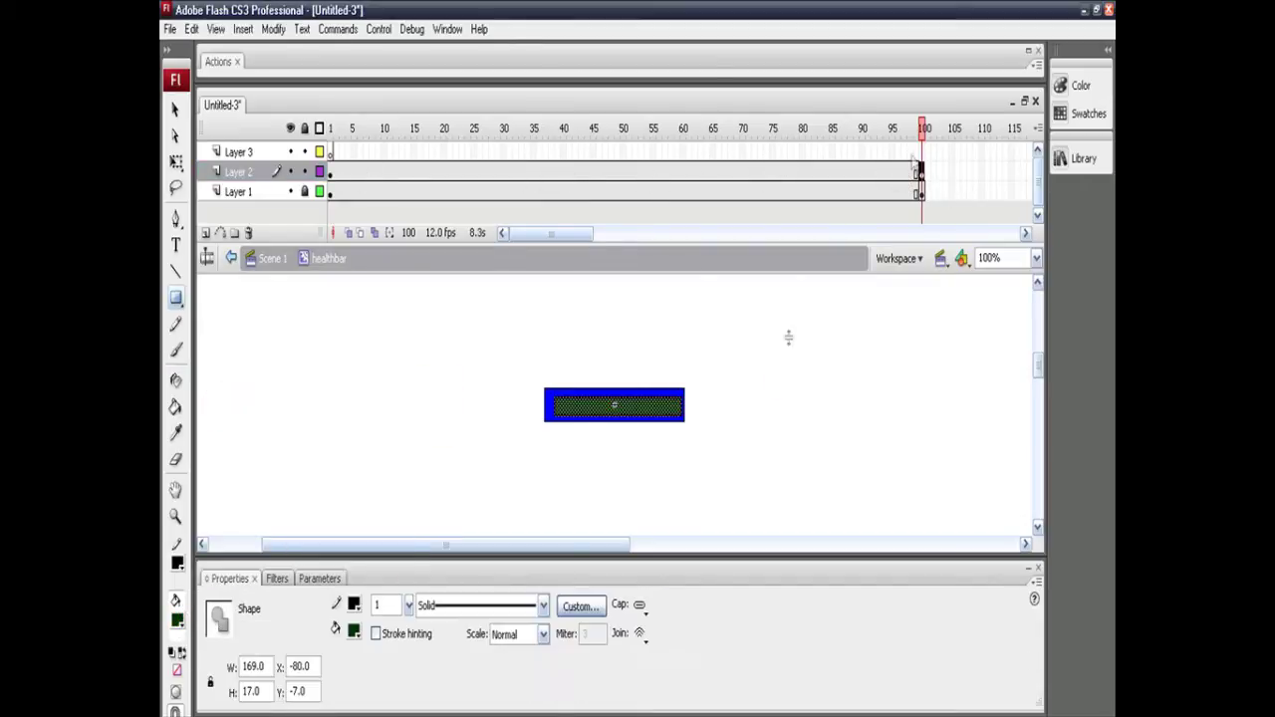
- Insert a keyframe at frame 60 of Layer 2 and recolor the inner rectangle there bright green
click(684, 175)
key(F6)
click(177, 620)
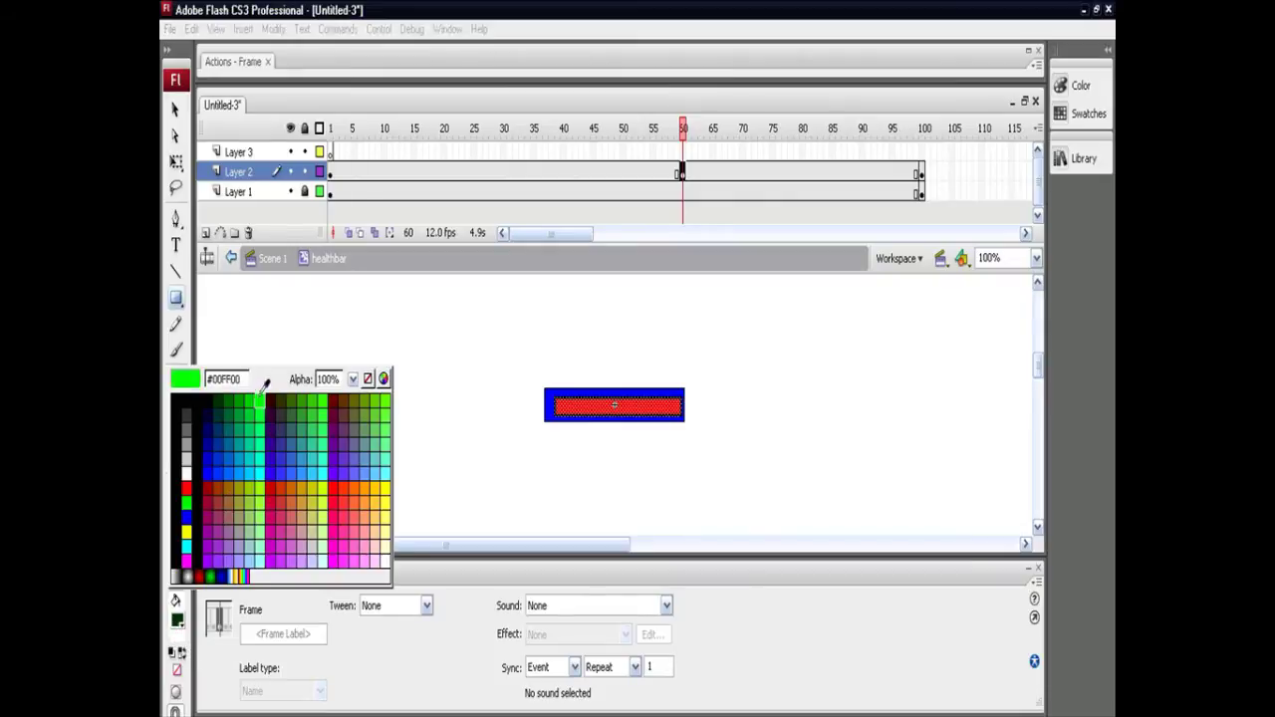
click(237, 397)
- Insert a keyframe at frame 25 of Layer 2 and recolor the inner rectangle there dark red
drag(683, 131, 480, 188)
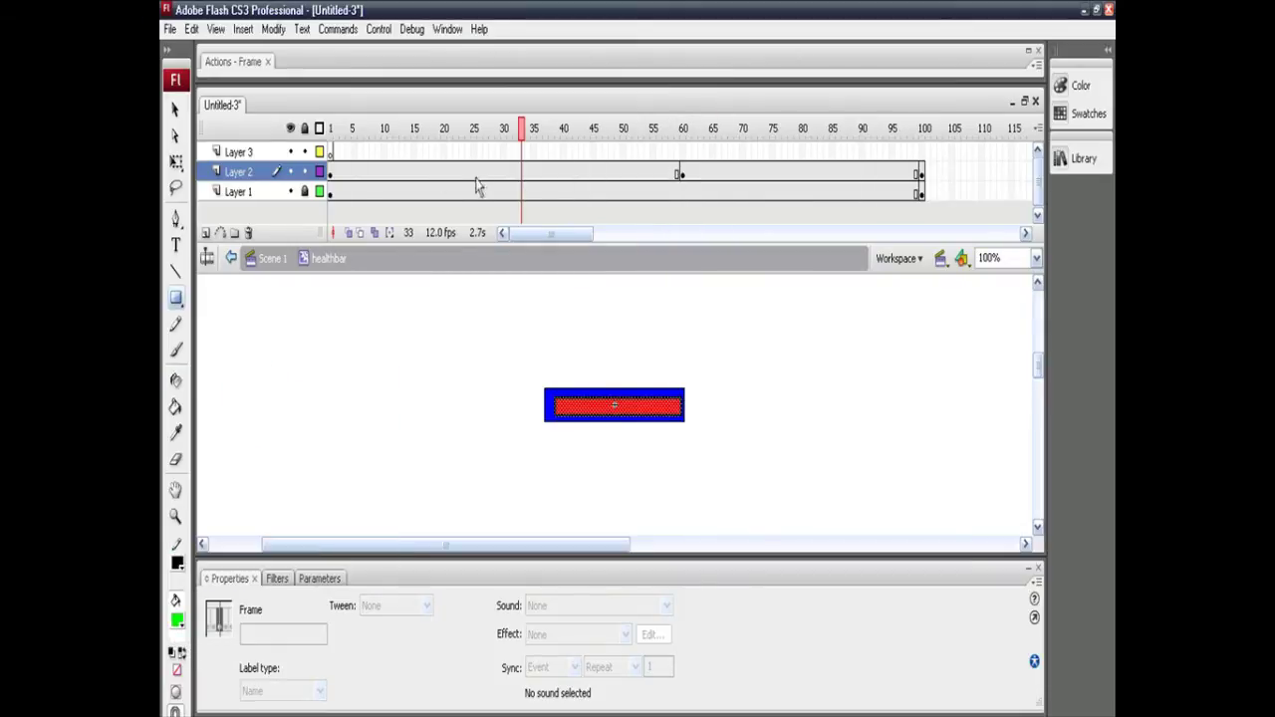
right_click(474, 174)
click(528, 275)
click(177, 621)
click(354, 483)
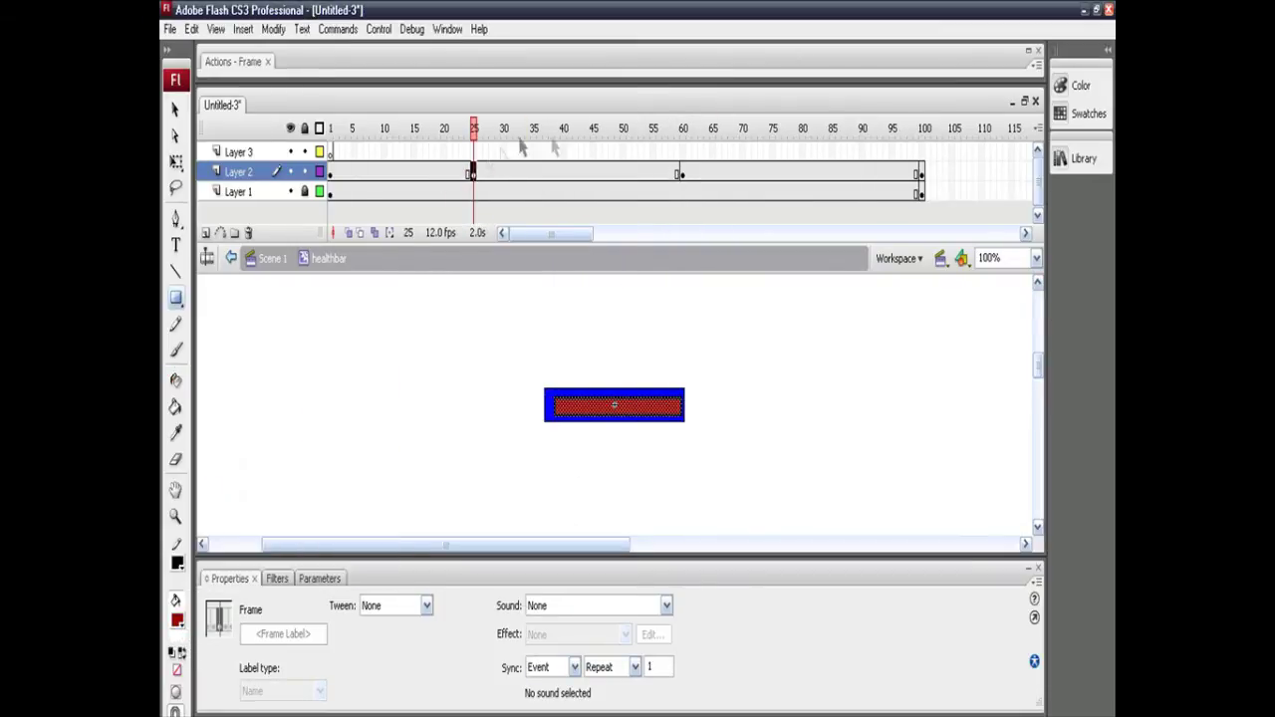
- Draw a white rectangle of about 169 x 17 px on frame 1 of Layer 3, exactly covering the red one
click(334, 132)
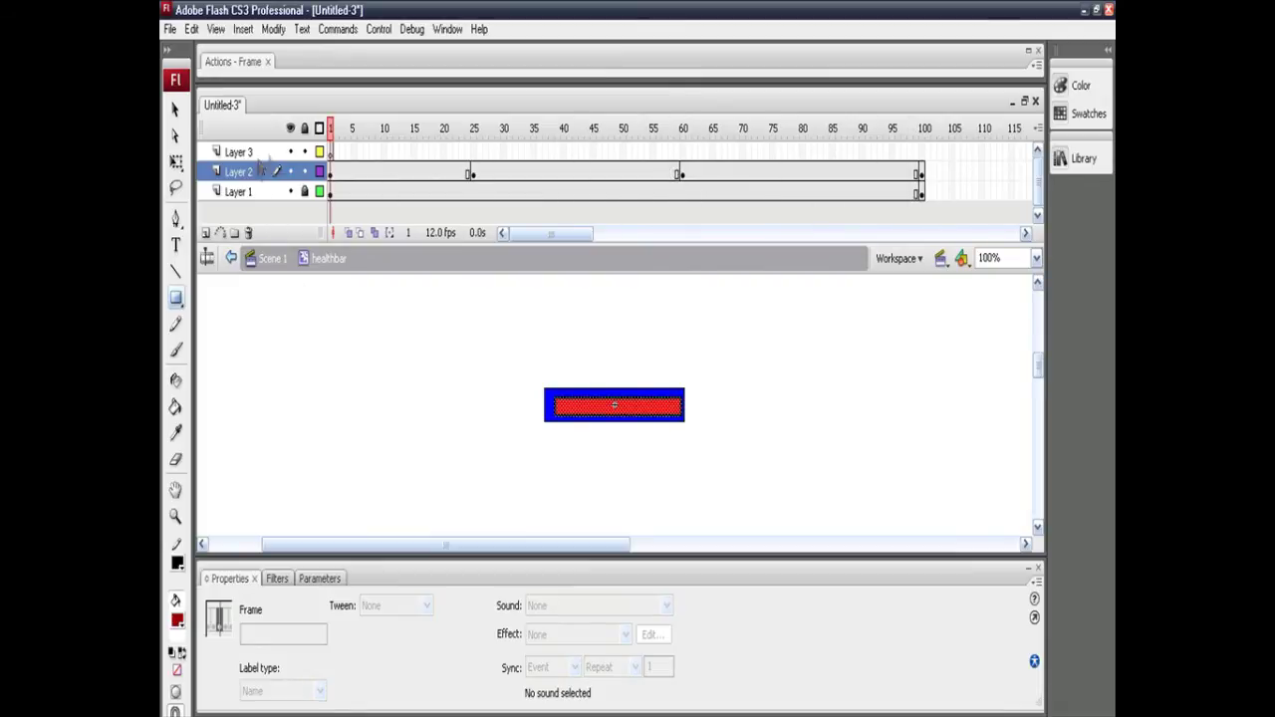
click(248, 153)
click(177, 621)
click(382, 376)
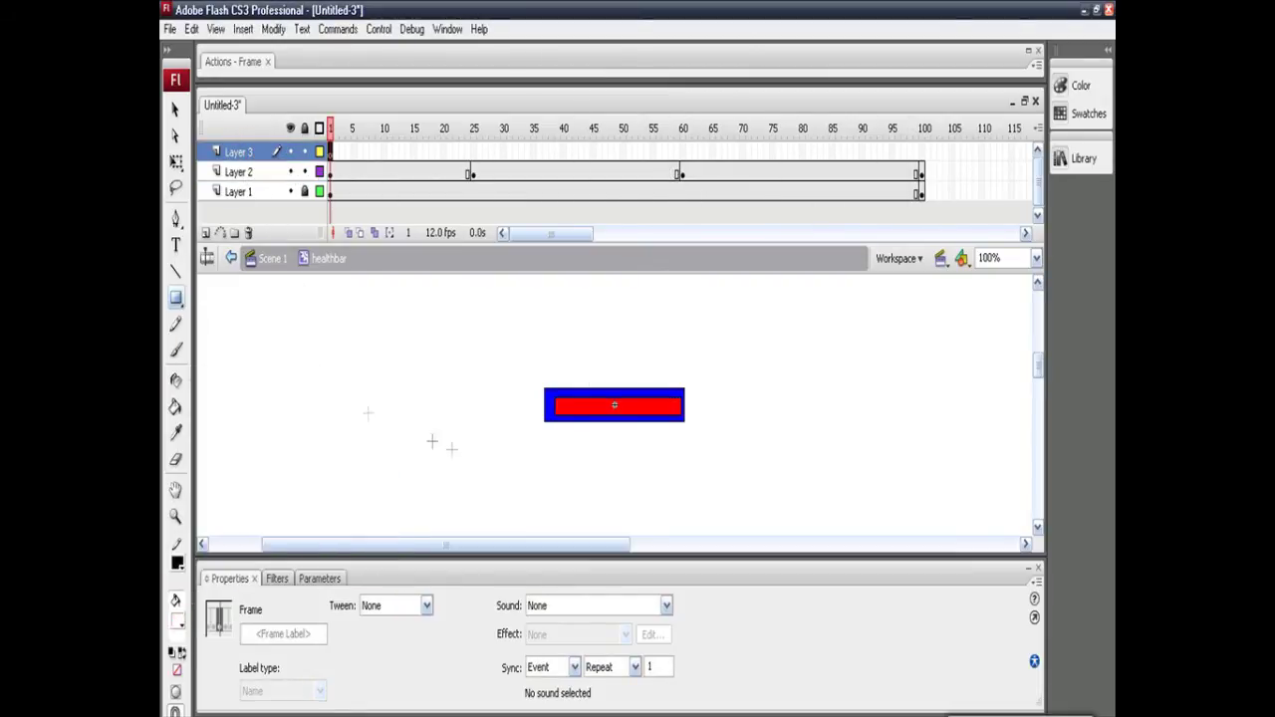
click(553, 393)
drag(599, 397, 682, 415)
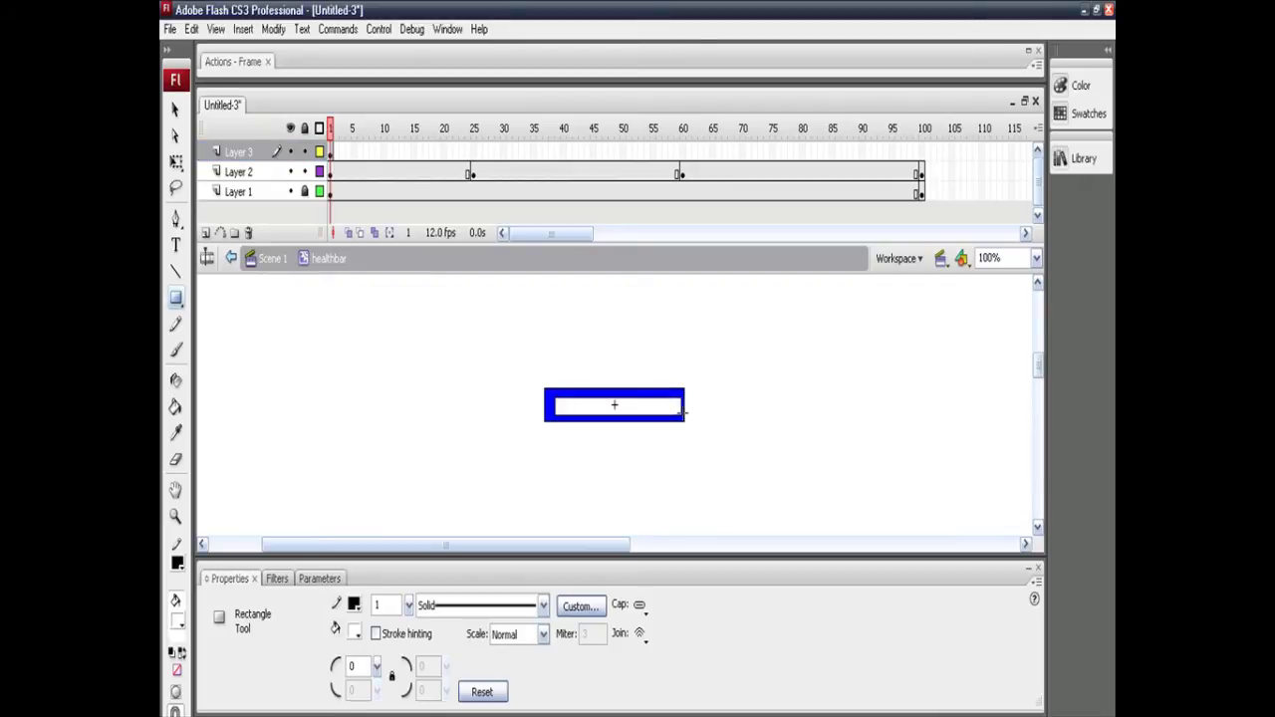
click(176, 109)
drag(501, 354, 763, 450)
drag(652, 416, 761, 405)
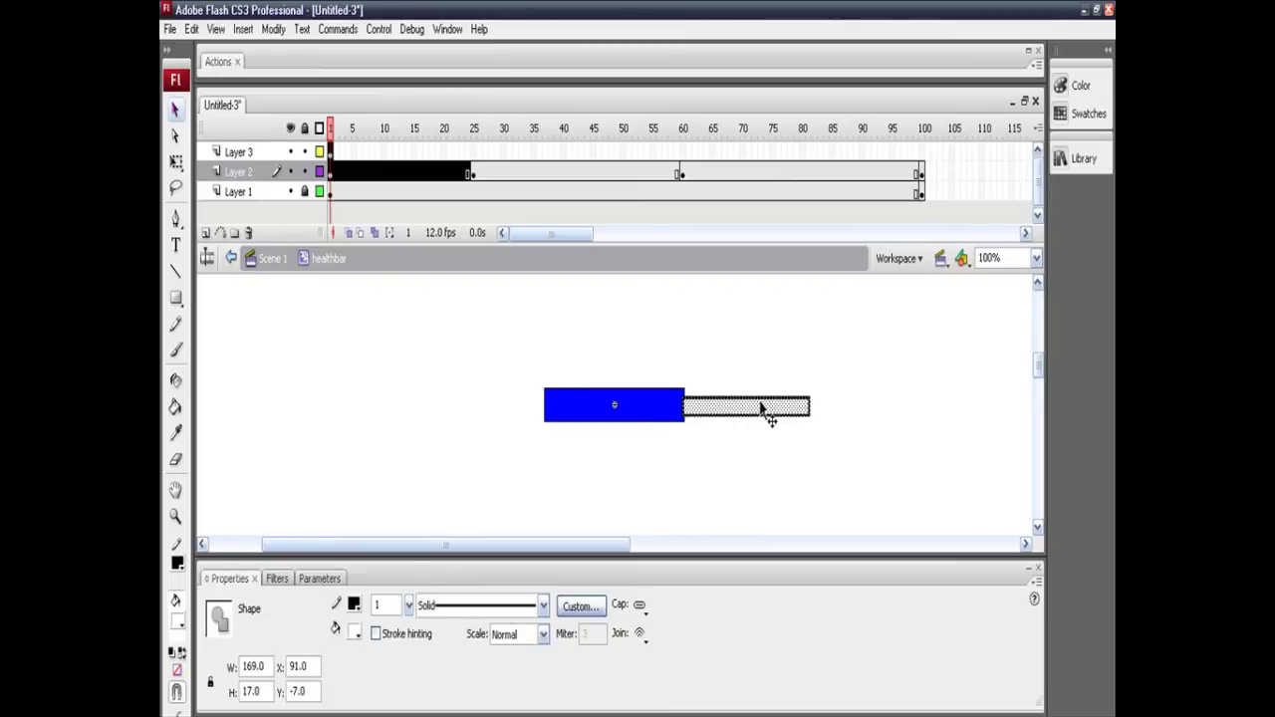
key(ctrl+z)
click(527, 322)
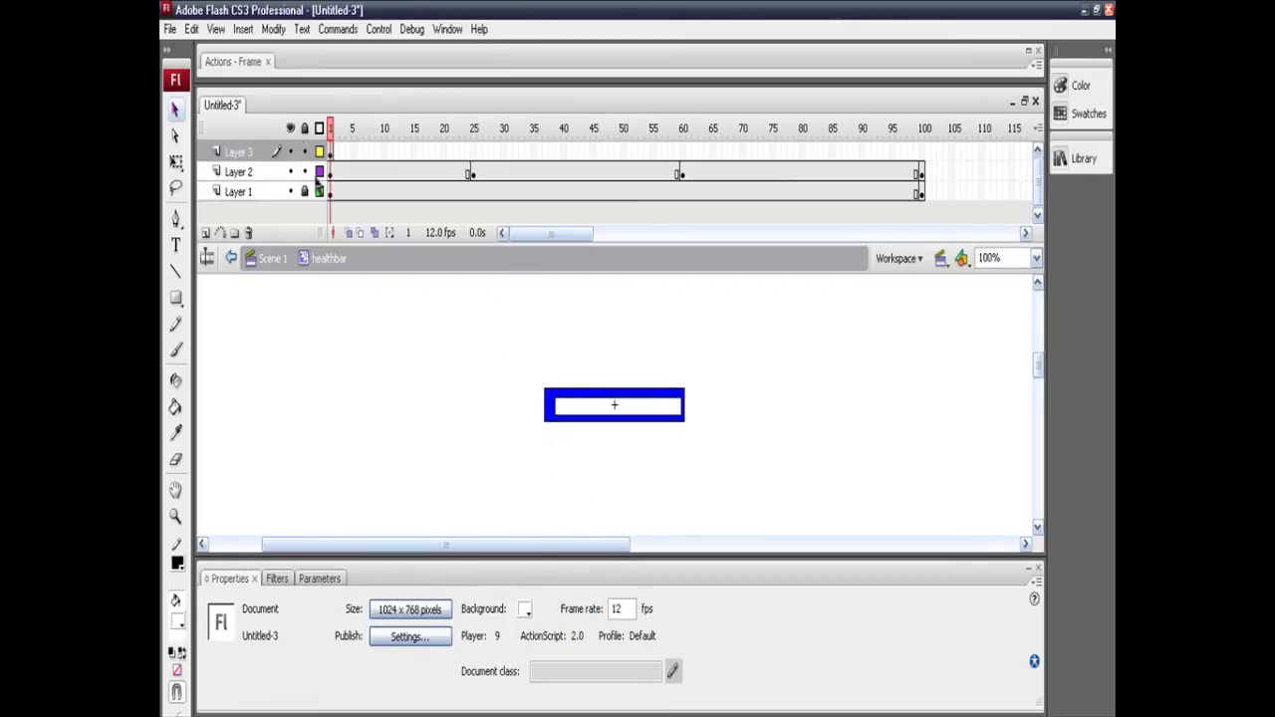
- Lock Layer 2 and move the white rectangle on Layer 3 right to X 89, flush with the red rectangle's right end
drag(512, 356, 683, 489)
drag(626, 409, 756, 416)
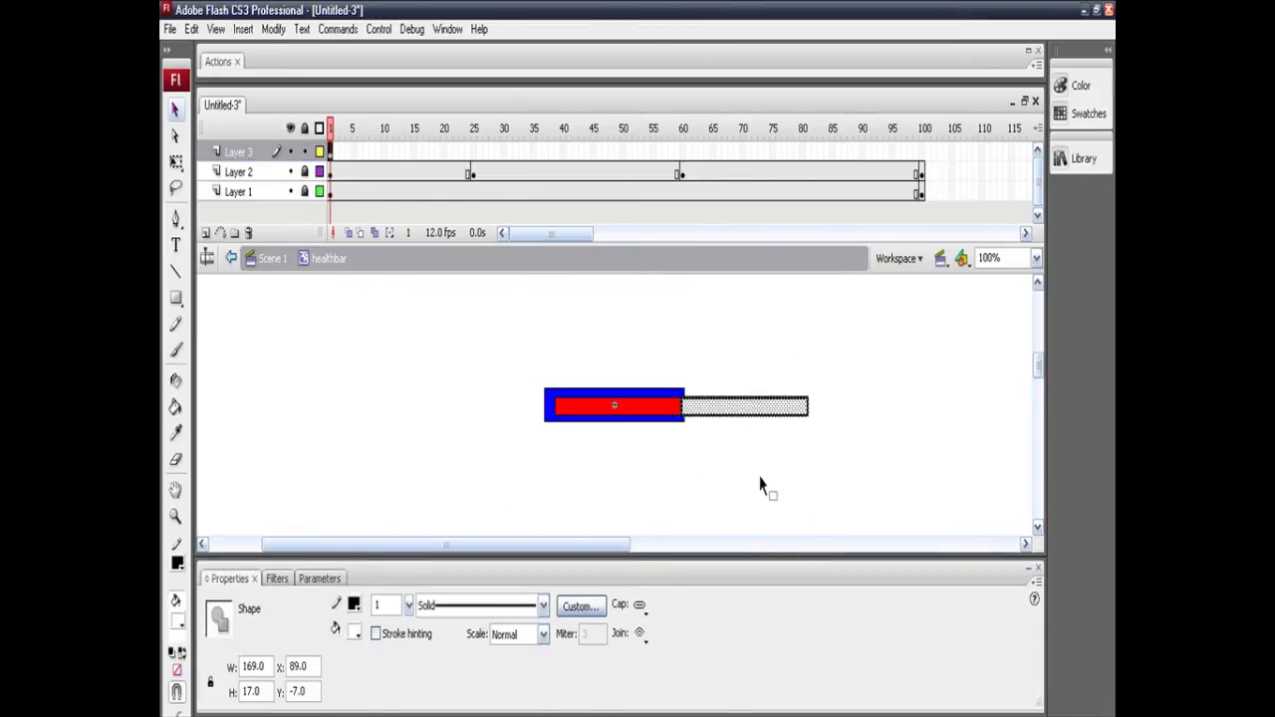
click(760, 462)
drag(626, 324, 809, 438)
drag(724, 407, 726, 407)
click(743, 478)
drag(650, 355, 815, 468)
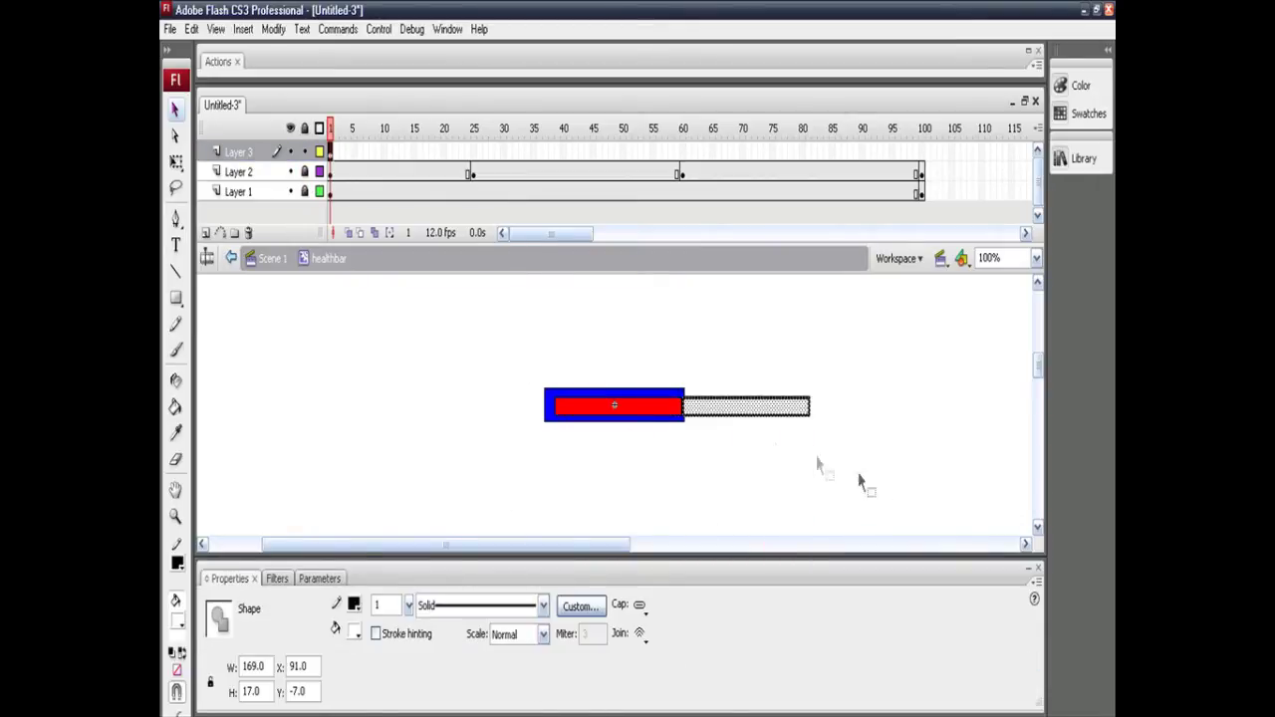
key(Right)
click(757, 427)
drag(625, 322, 899, 515)
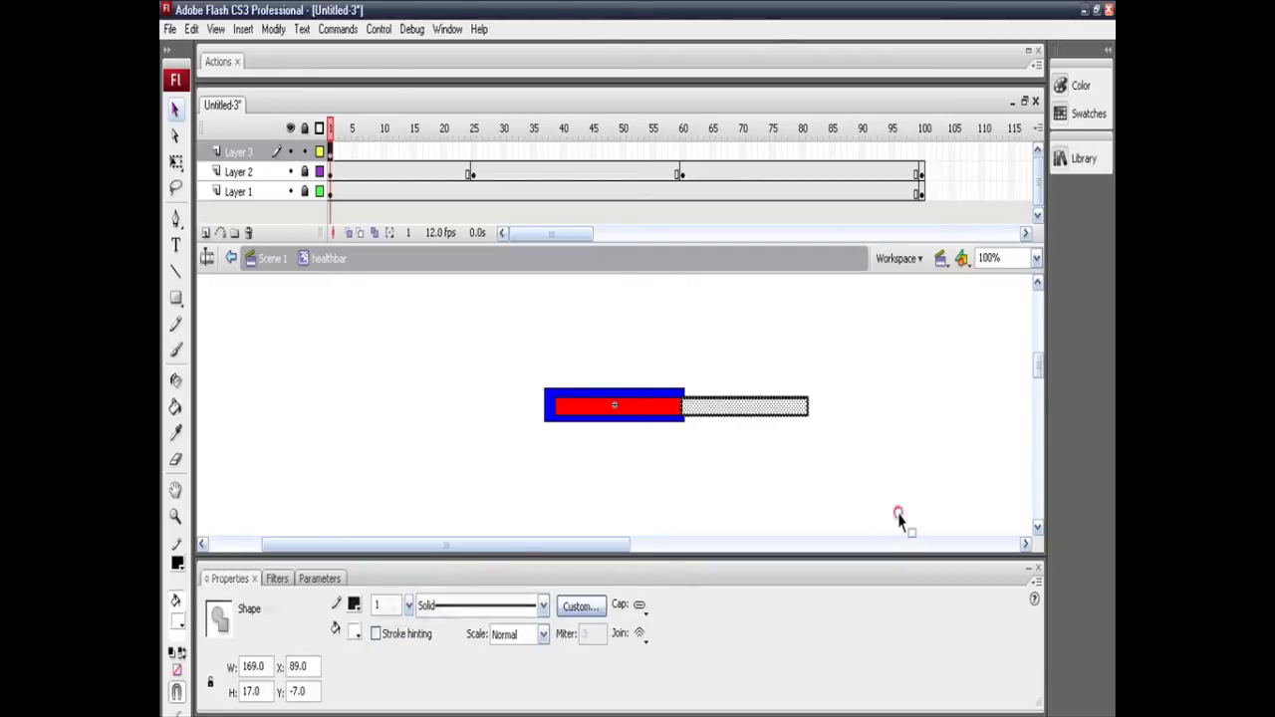
click(900, 525)
- Insert a keyframe at frame 100 of Layer 3 and move the white rectangle there left until it covers the dark green one
right_click(921, 151)
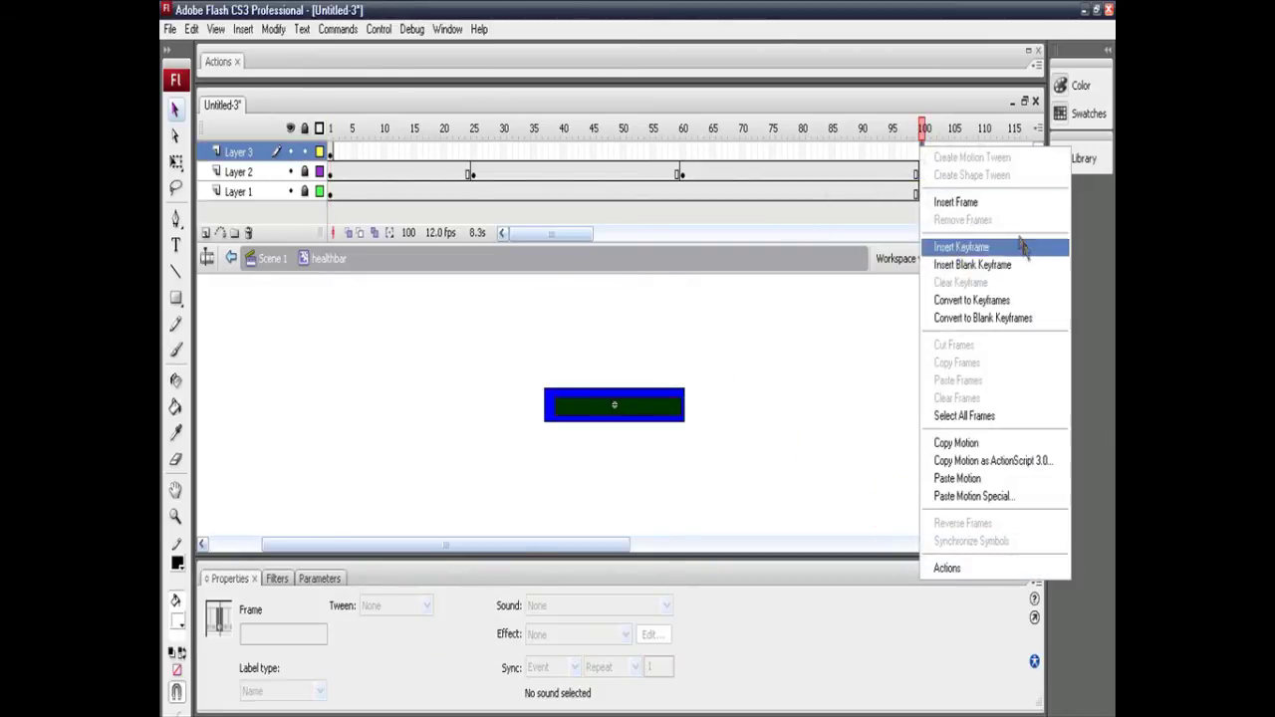
click(968, 248)
drag(533, 284, 870, 475)
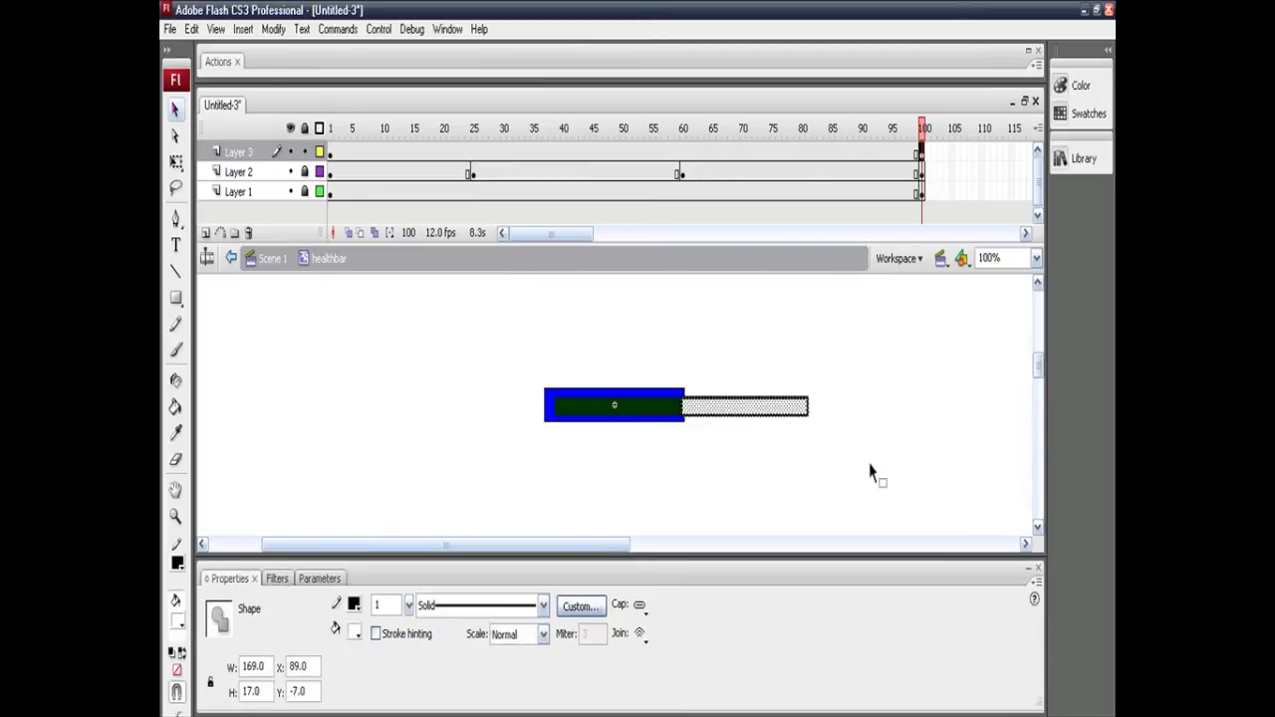
key(shift+Left)
key(shift+Left)
key(shift+Left)
key(shift+Left)
key(shift+Left)
key(shift+Left)
key(shift+Left)
key(shift+Left)
key(shift+Left)
key(shift+Left)
key(shift+Left)
key(shift+Left)
key(shift+Left)
key(shift+Left)
key(shift+Left)
key(shift+Left)
key(shift+Left)
click(870, 464)
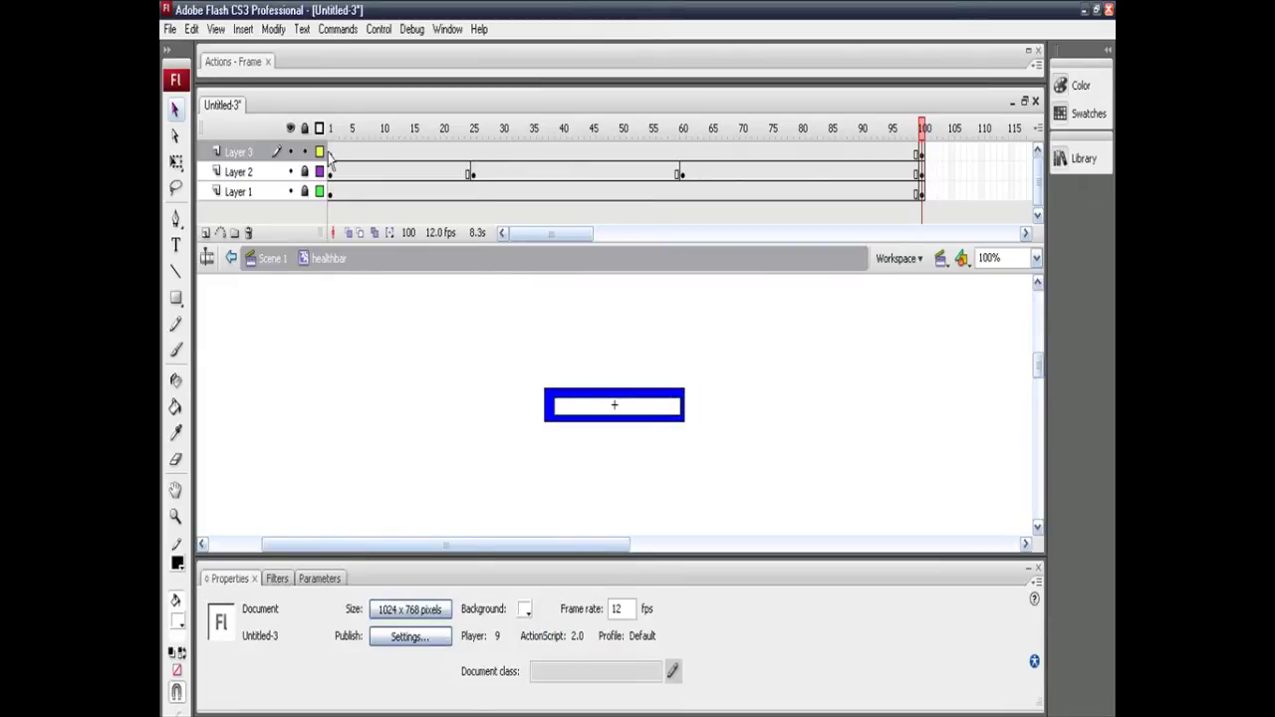
- Create a motion tween on Layer 3 between its keyframes at frames 1 and 100 and play the timeline
right_click(330, 153)
click(374, 162)
key(Return)
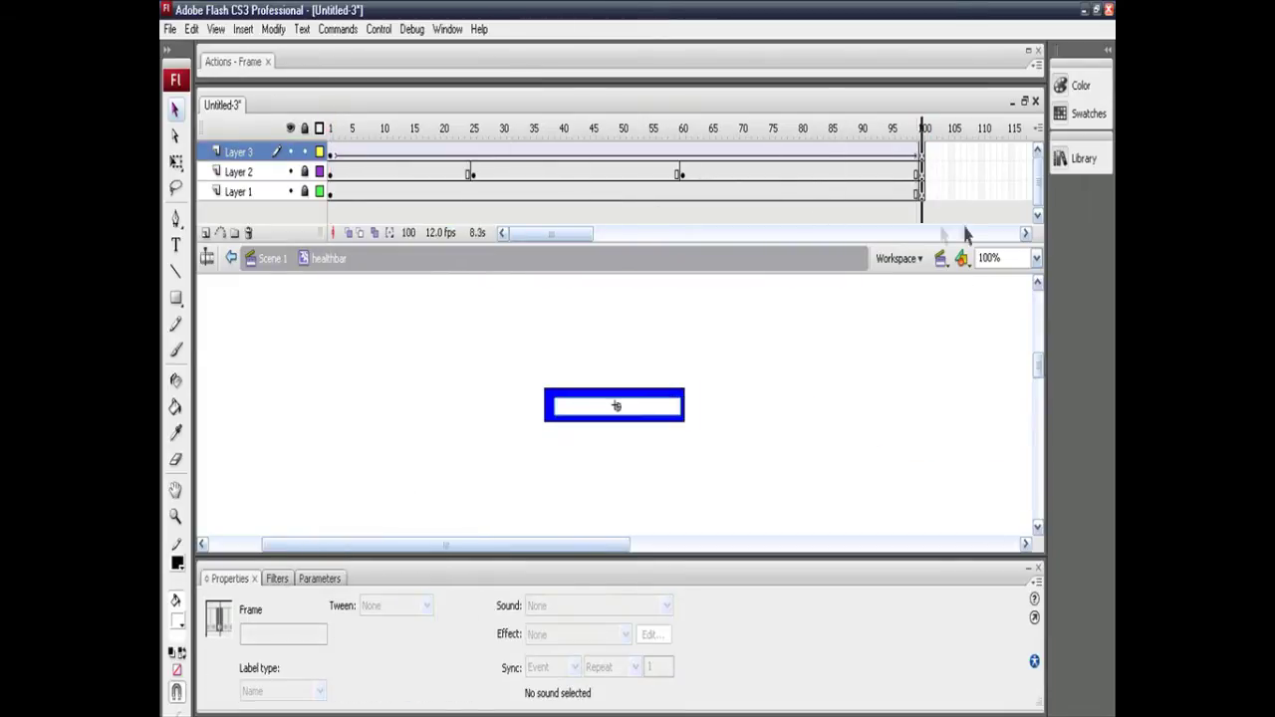
- Rename Layer 3 to Mask and convert it into a mask layer over Layer 2
right_click(225, 153)
click(225, 152)
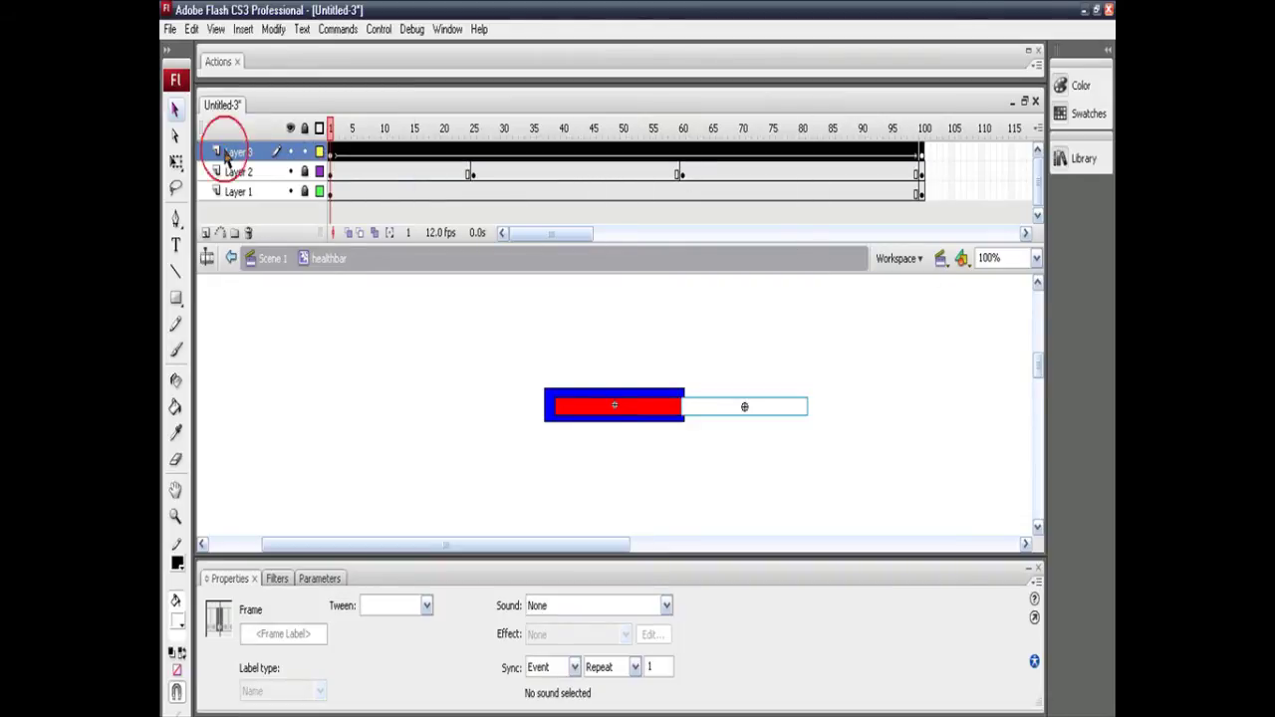
double_click(239, 151)
text(Mask)
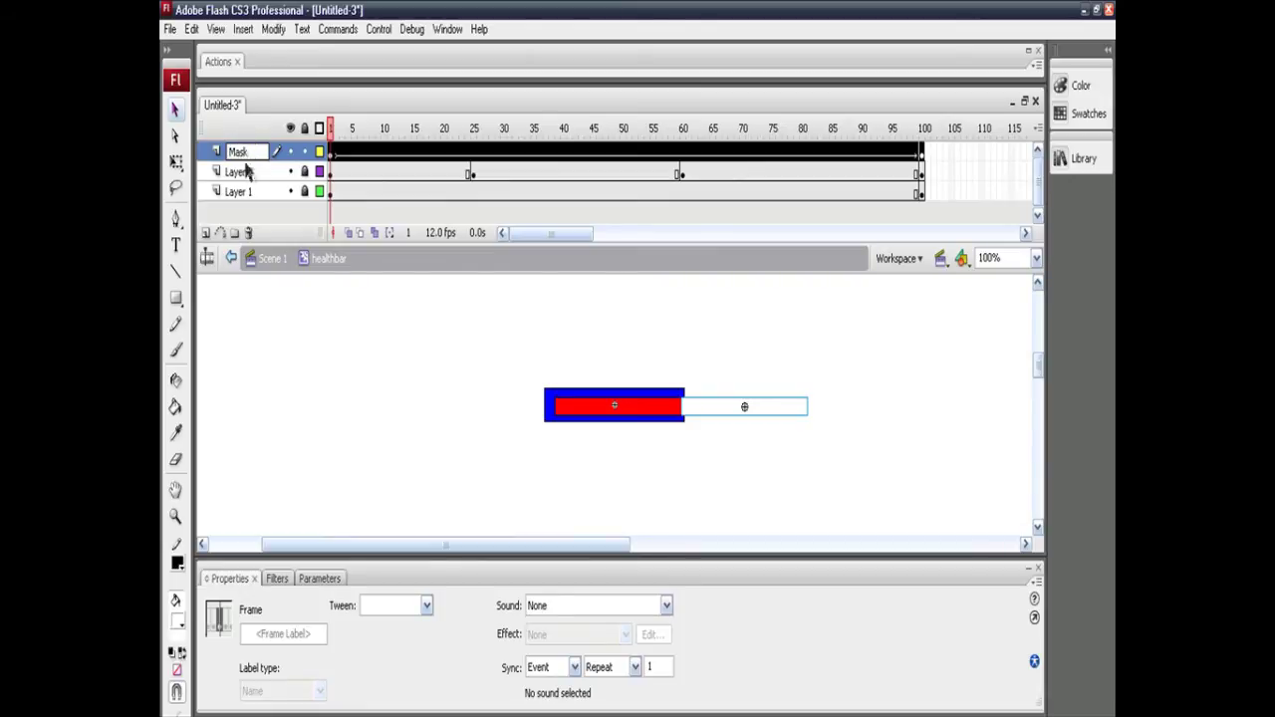
click(215, 153)
right_click(215, 152)
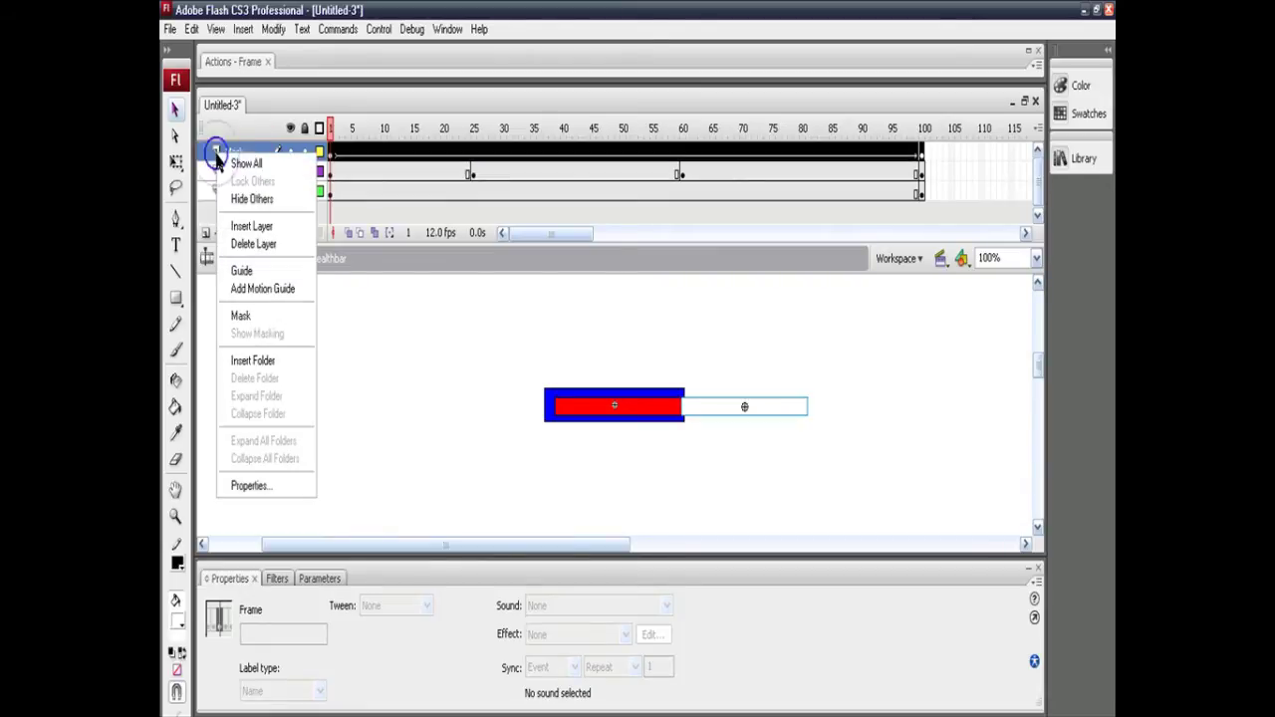
click(289, 317)
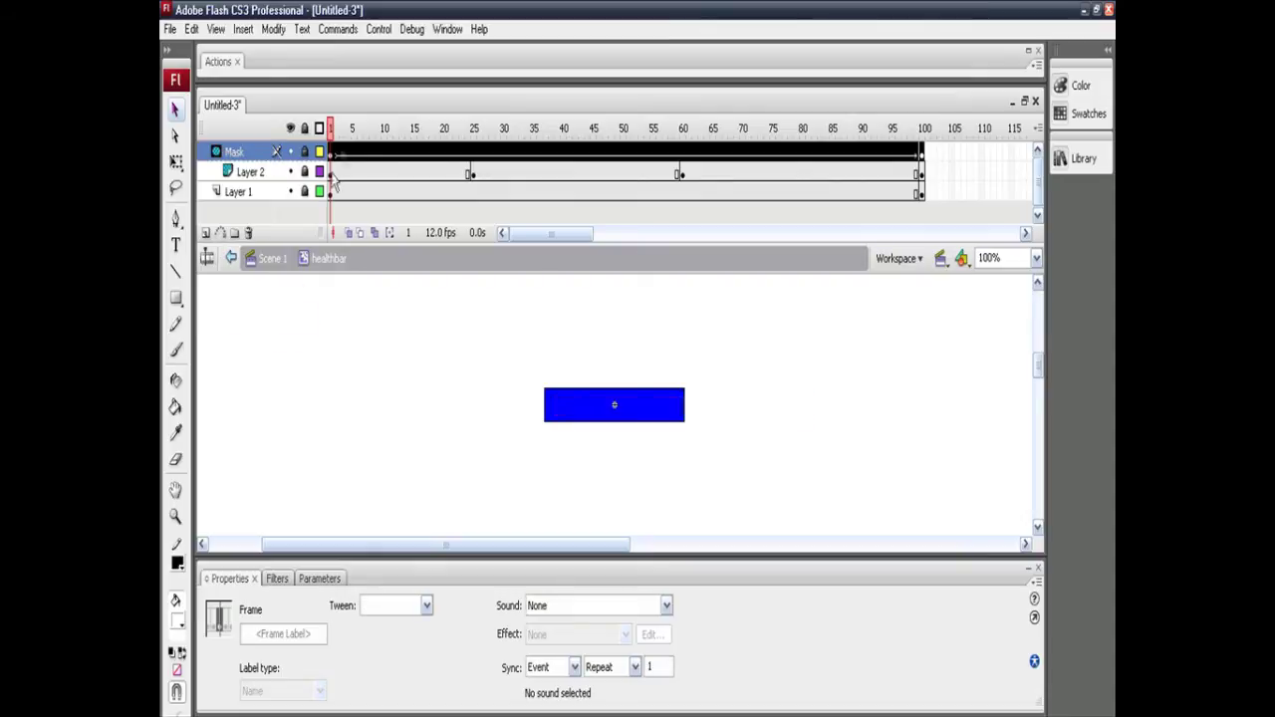
- Preview the healthbar movie clip's masked animation in the library
mouse_move(331, 139)
mouse_down()
mouse_move(916, 160)
mouse_move(911, 179)
mouse_move(932, 179)
mouse_move(331, 130)
mouse_up()
click(1082, 159)
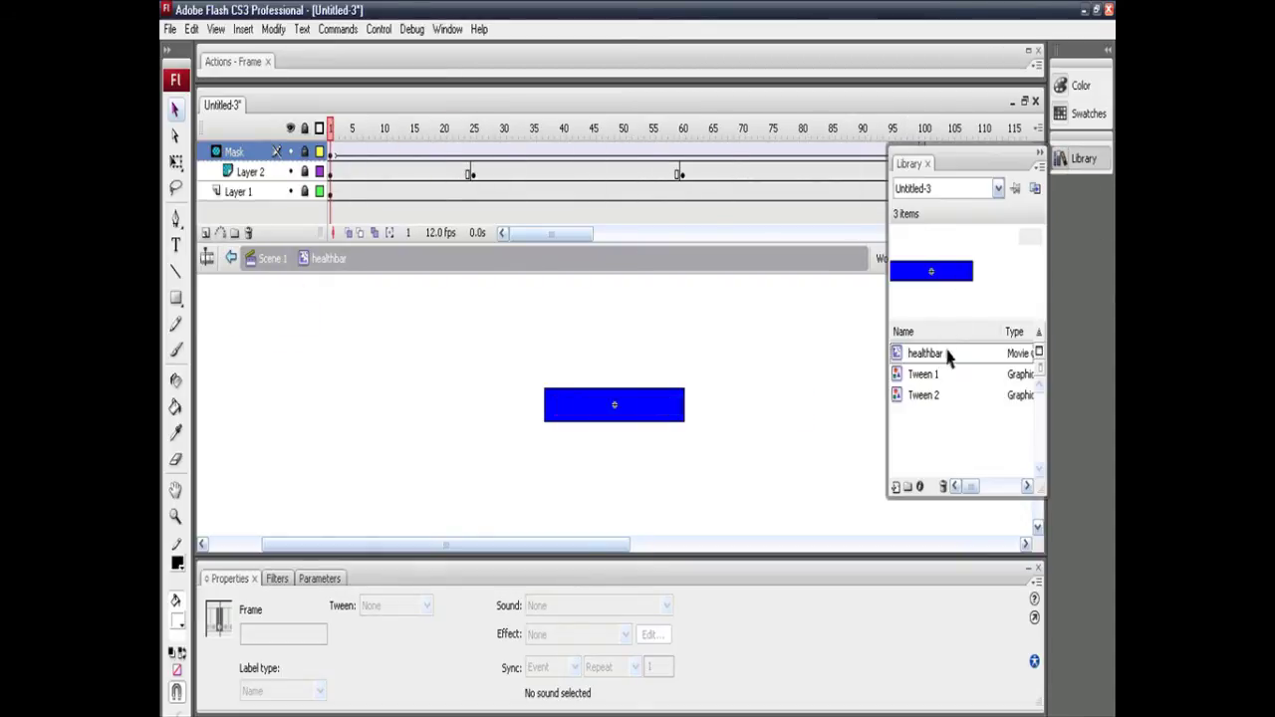
click(946, 352)
click(1037, 237)
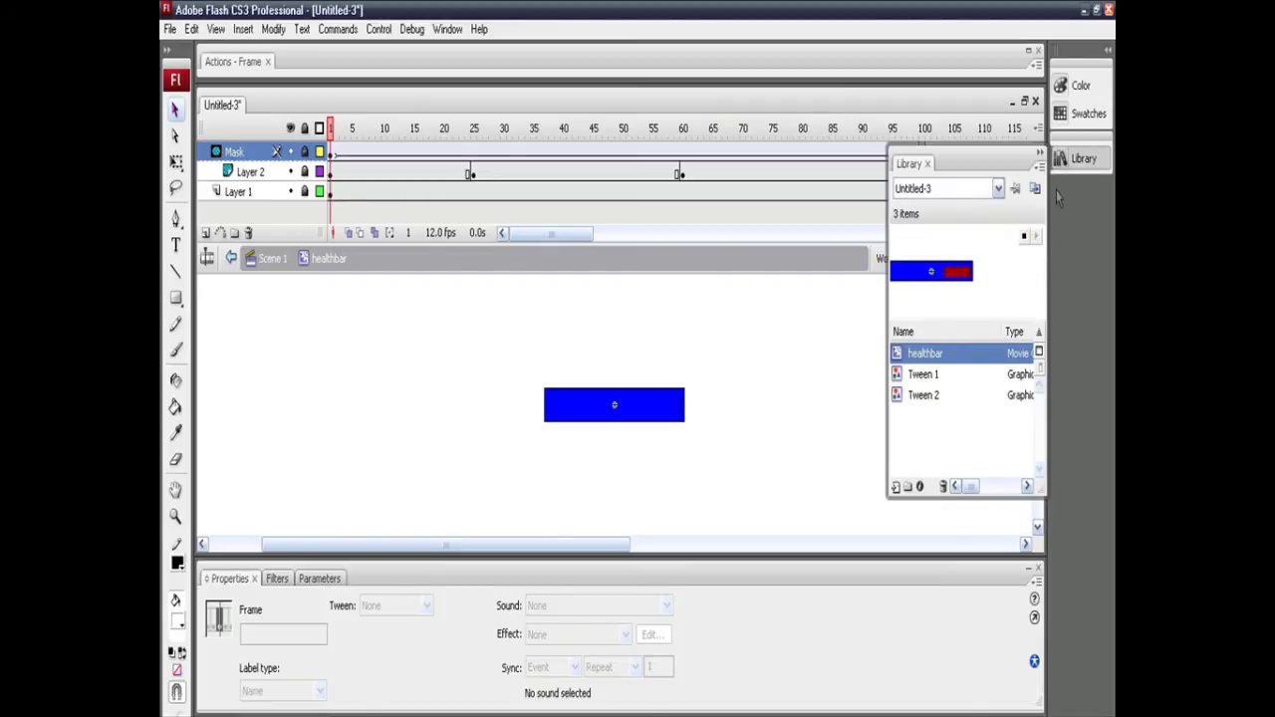
click(1084, 162)
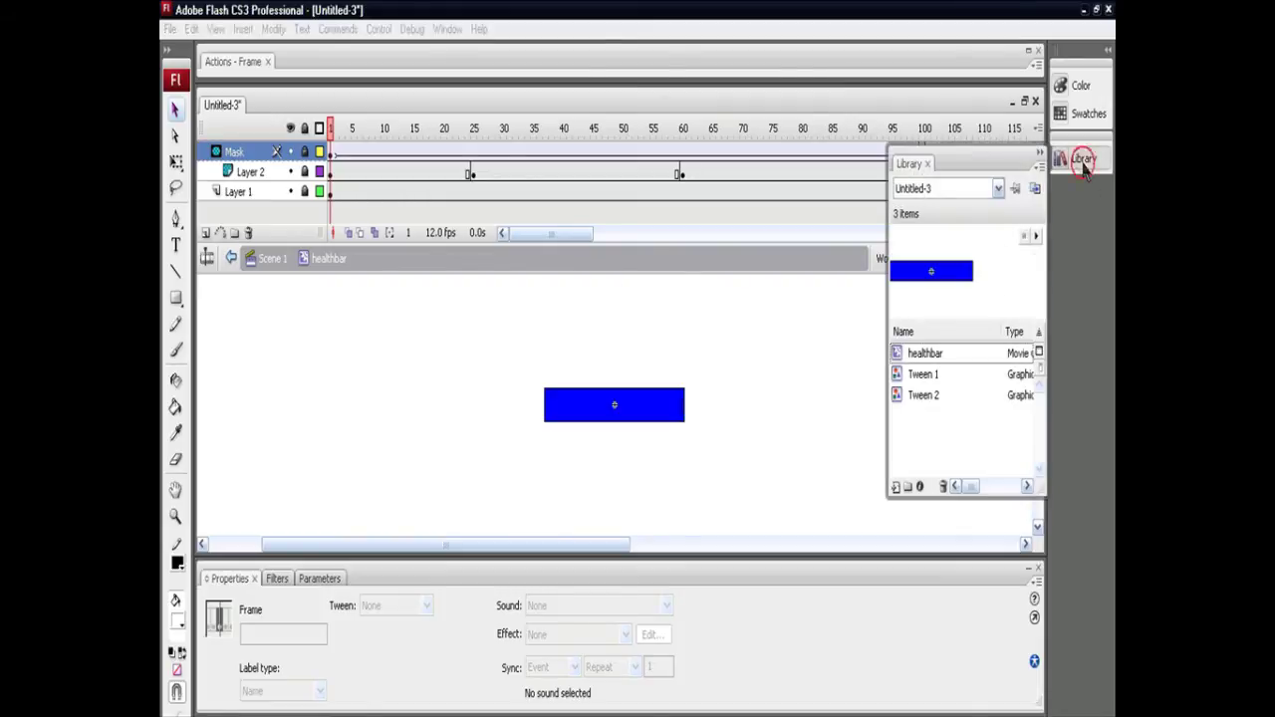
click(990, 354)
click(1036, 236)
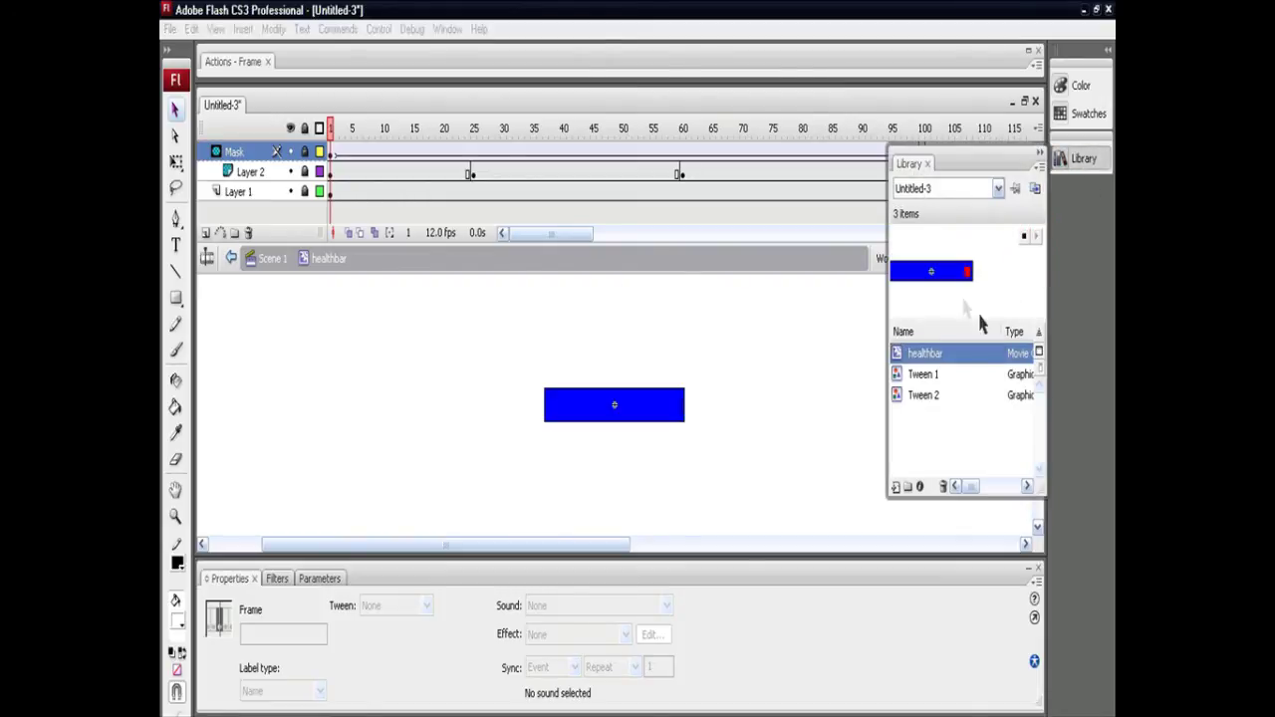
click(1076, 157)
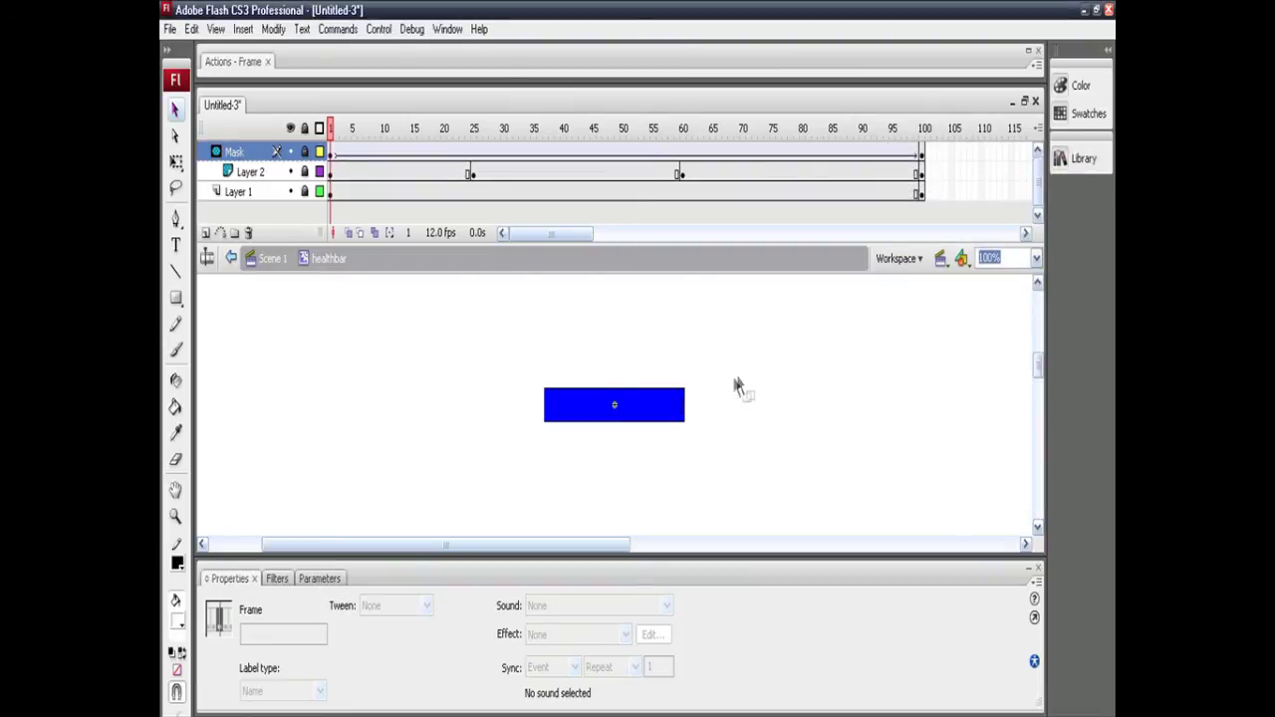
- Return to Scene 1 and give the blue health bar movie clip the instance name healthbar
click(262, 265)
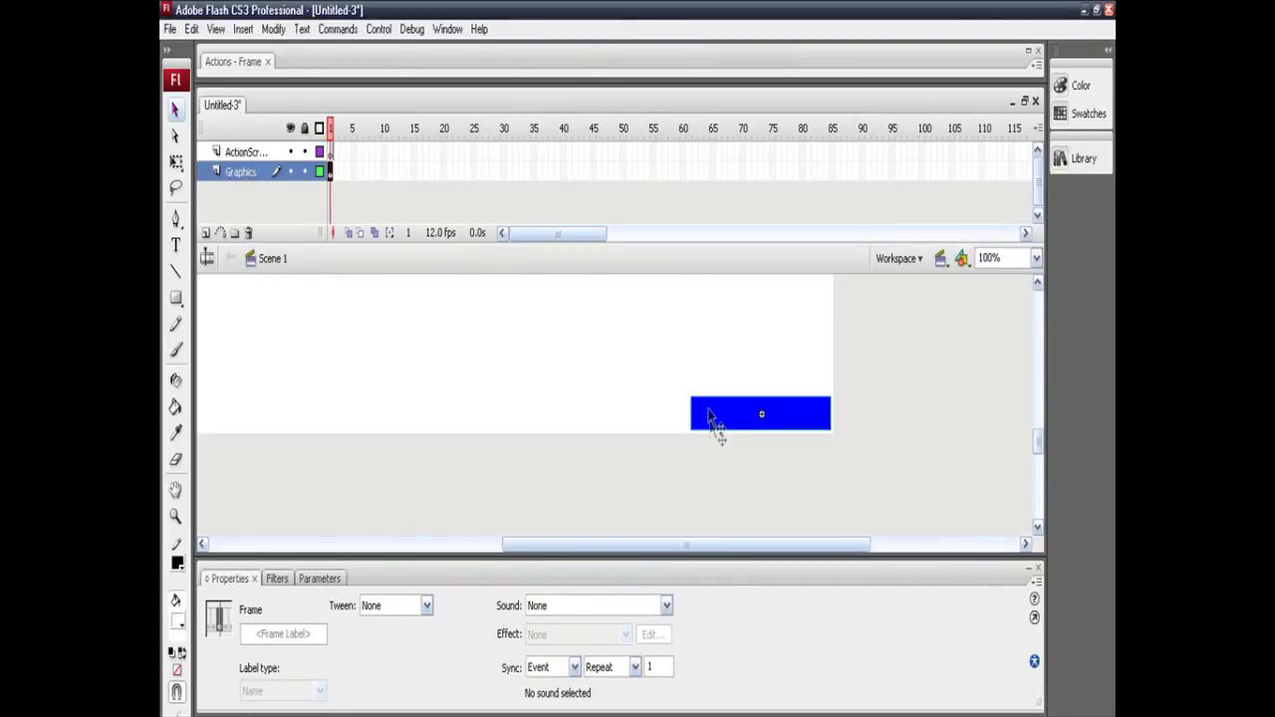
click(709, 416)
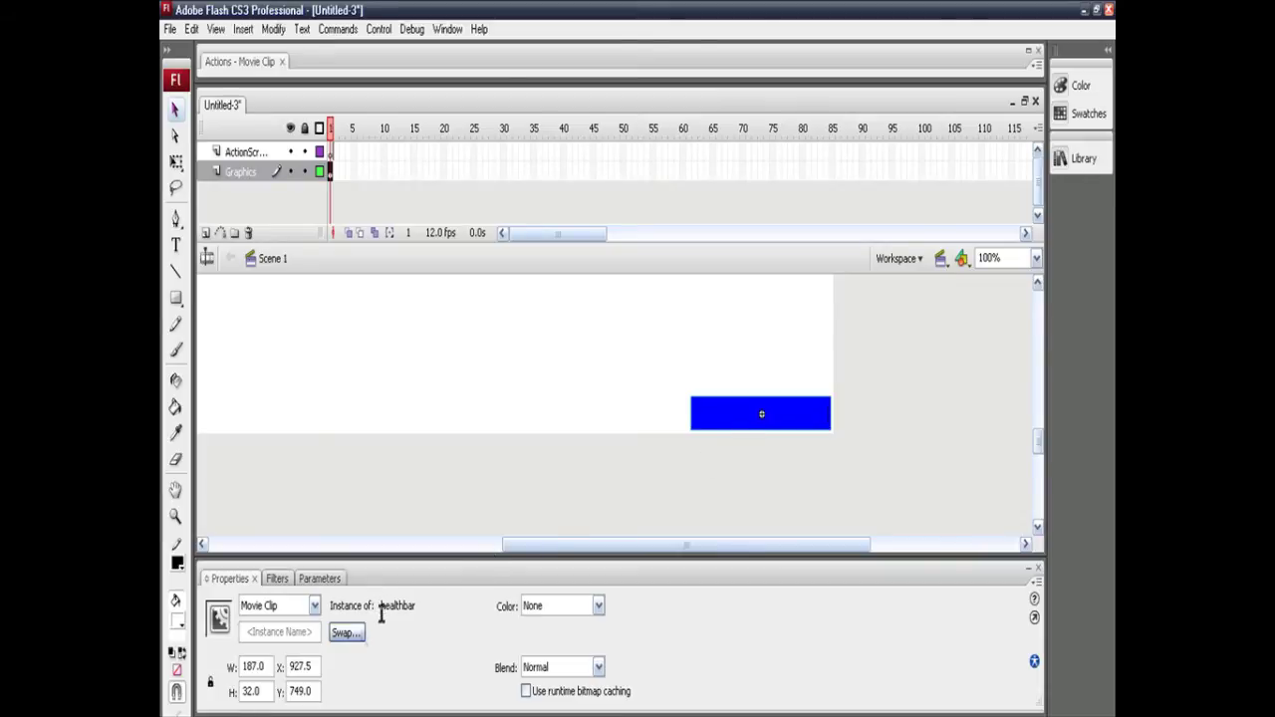
click(300, 631)
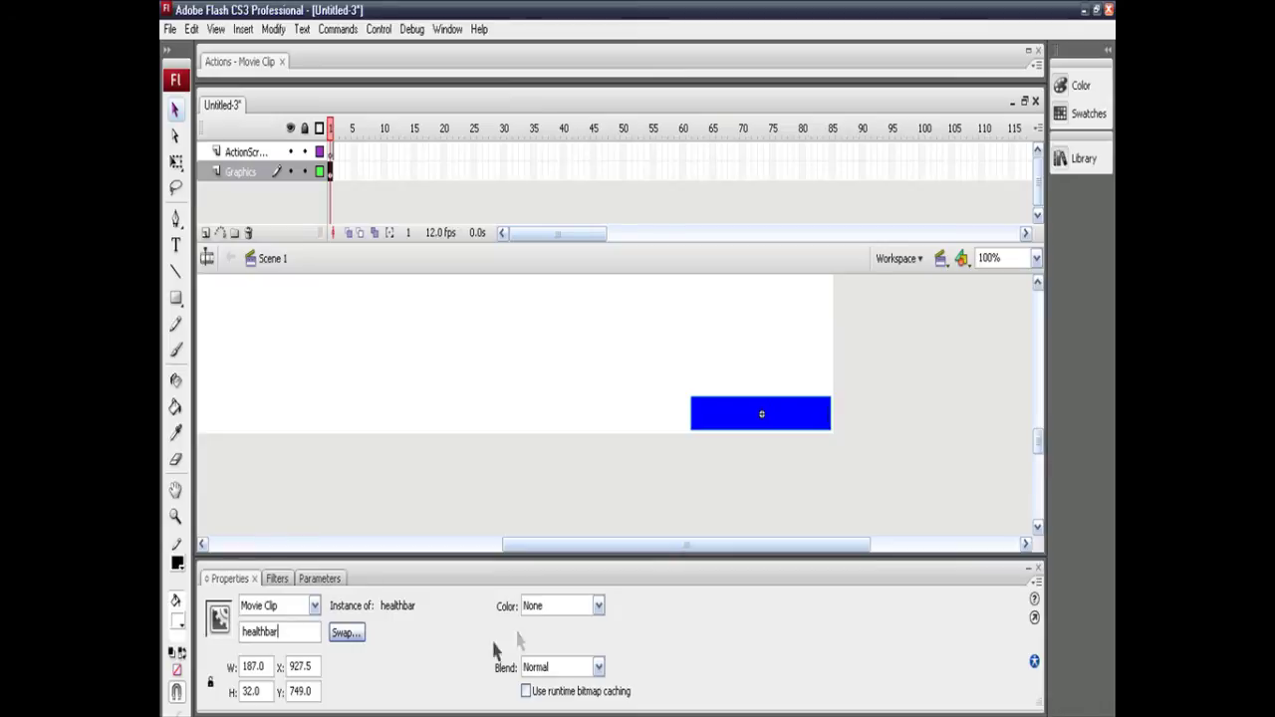
click(705, 657)
click(413, 598)
click(422, 606)
- In the frame 1 script of the ActionScripts layer, declare var m_health = 100; and an empty setHealth function with parameter _health
click(331, 153)
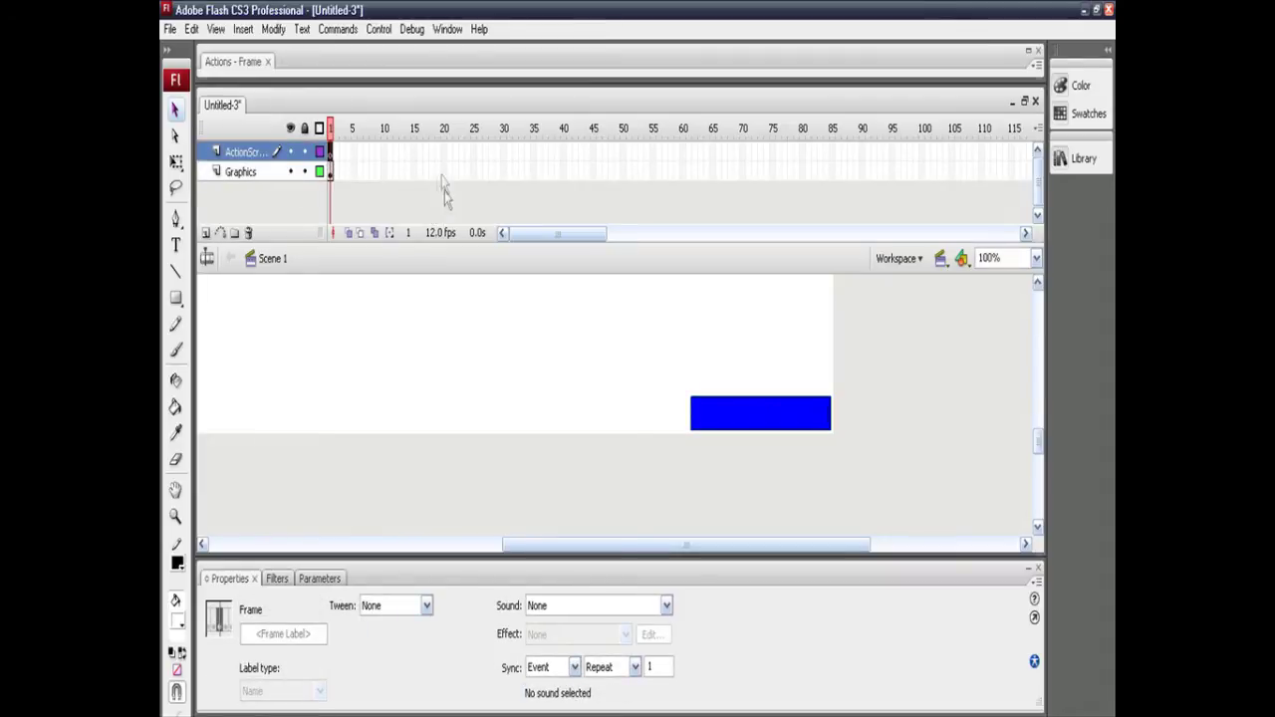
key(F9)
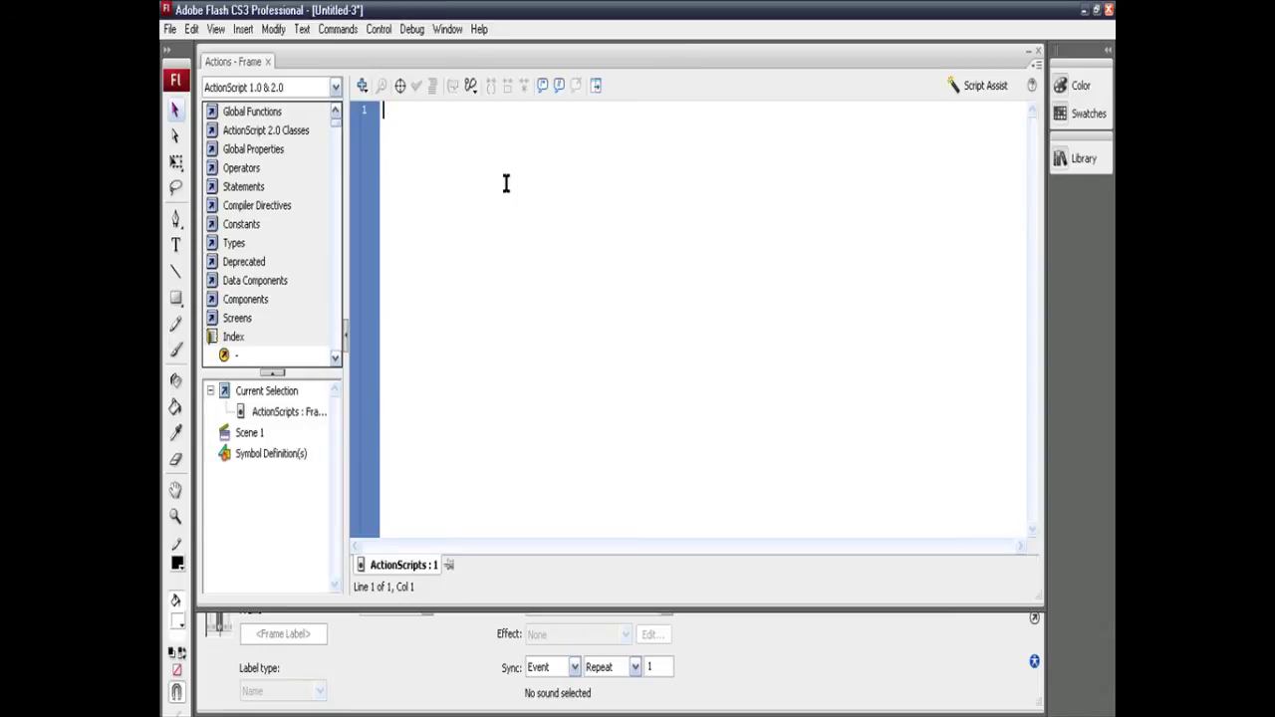
click(447, 29)
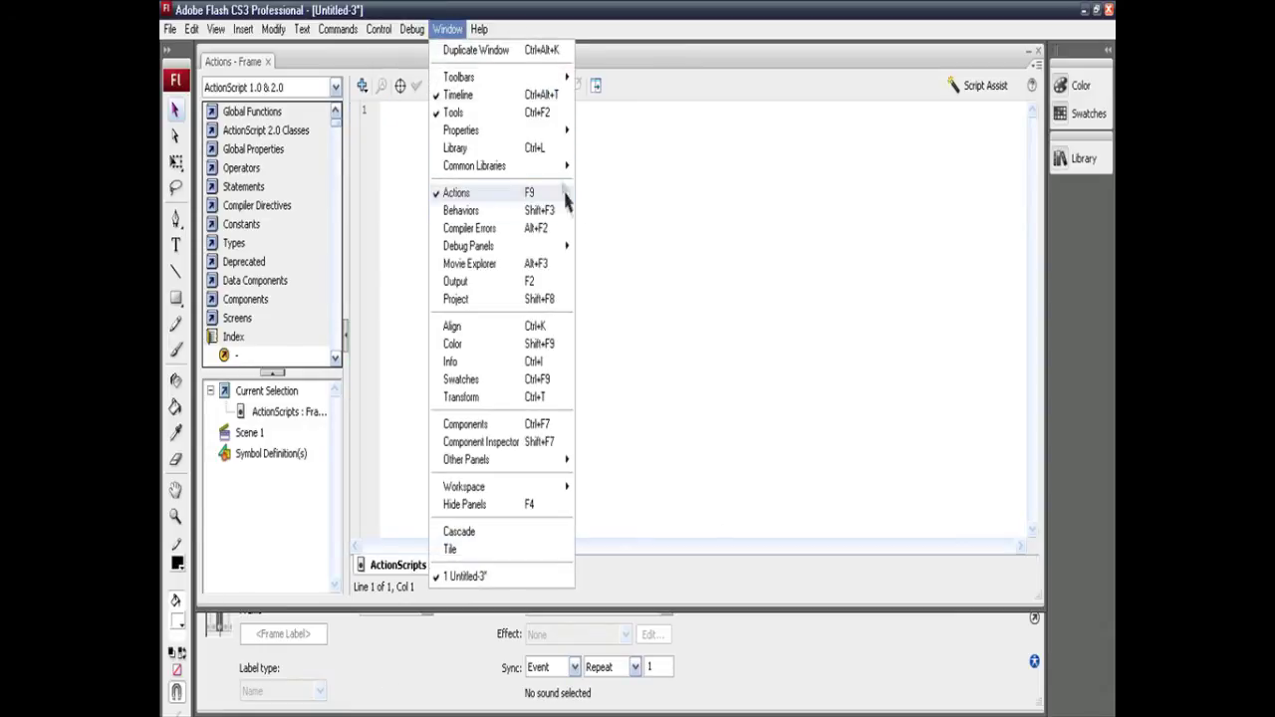
click(621, 67)
click(240, 62)
click(433, 158)
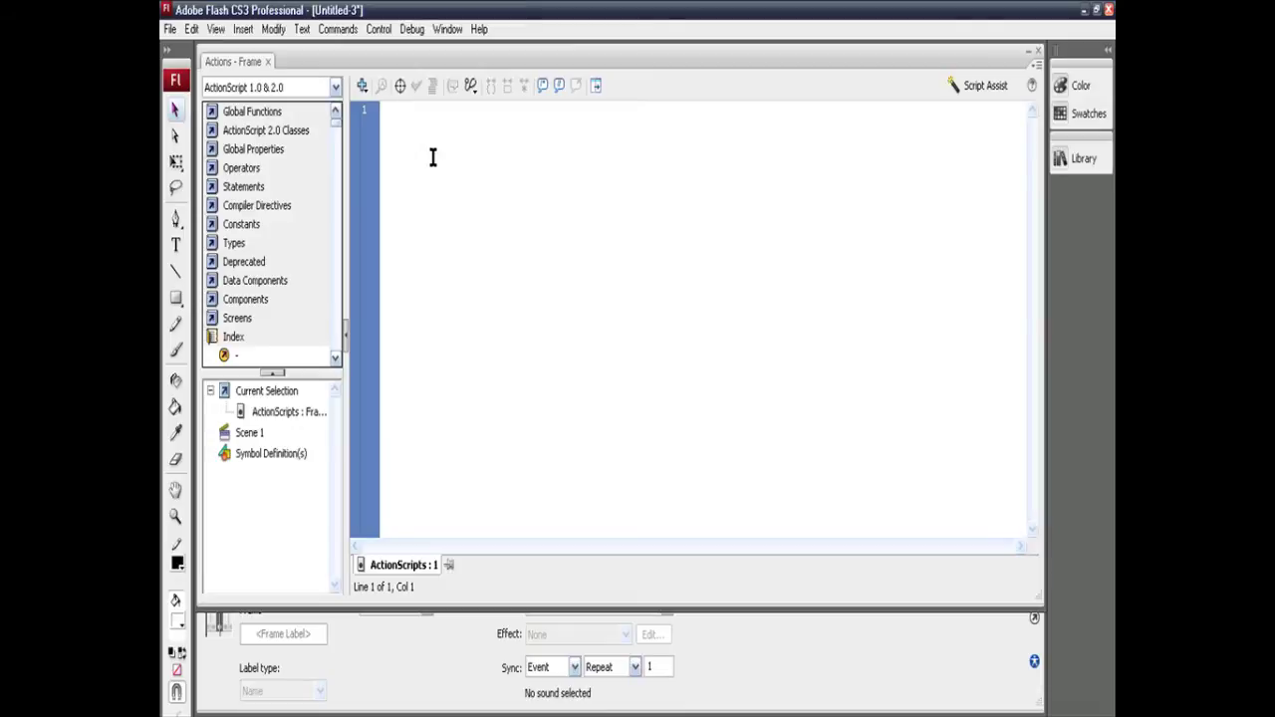
text(var)
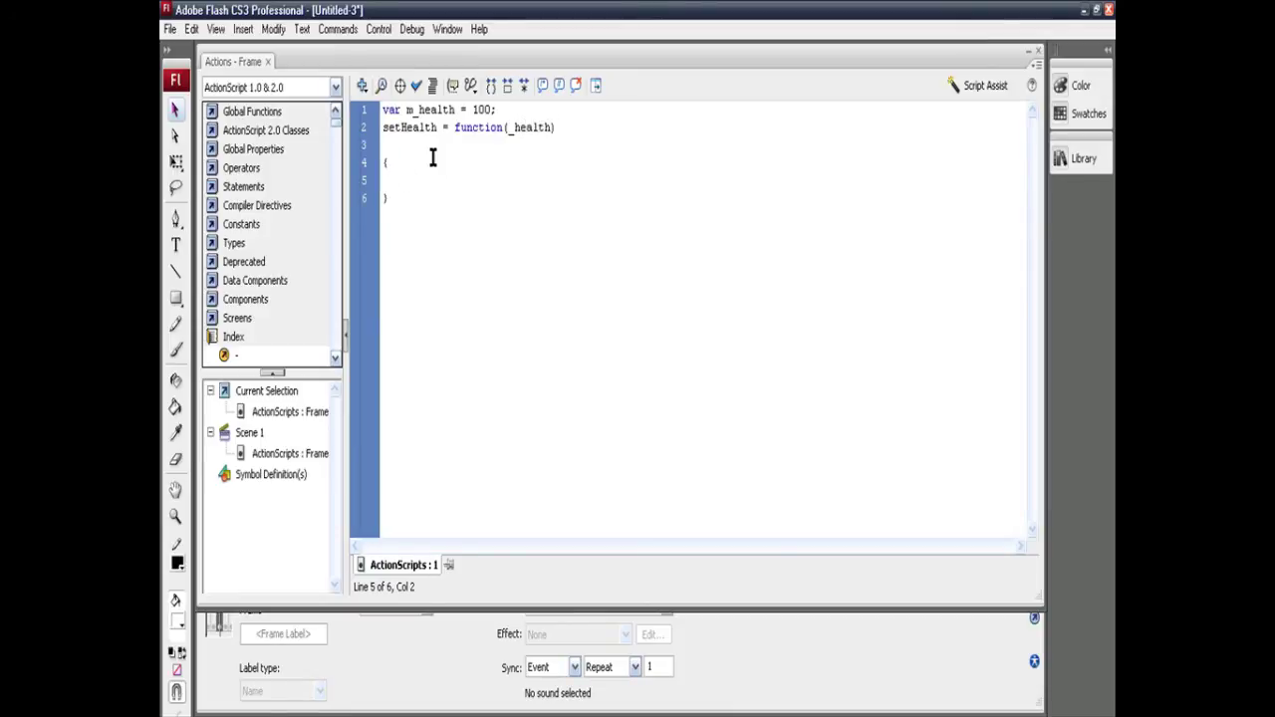
- Inside setHealth, declare var health = Math.floor((Math.max(_health,0)));
text(health = Math.floor((Math.max)
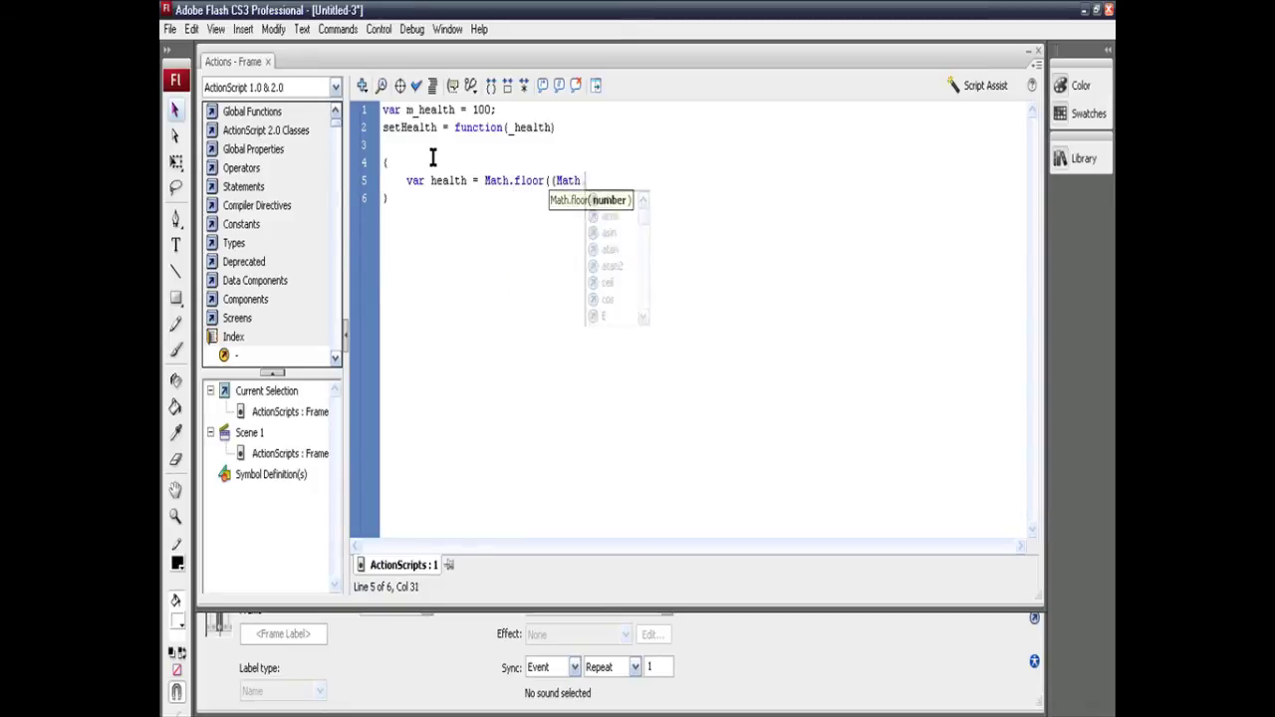
text(()
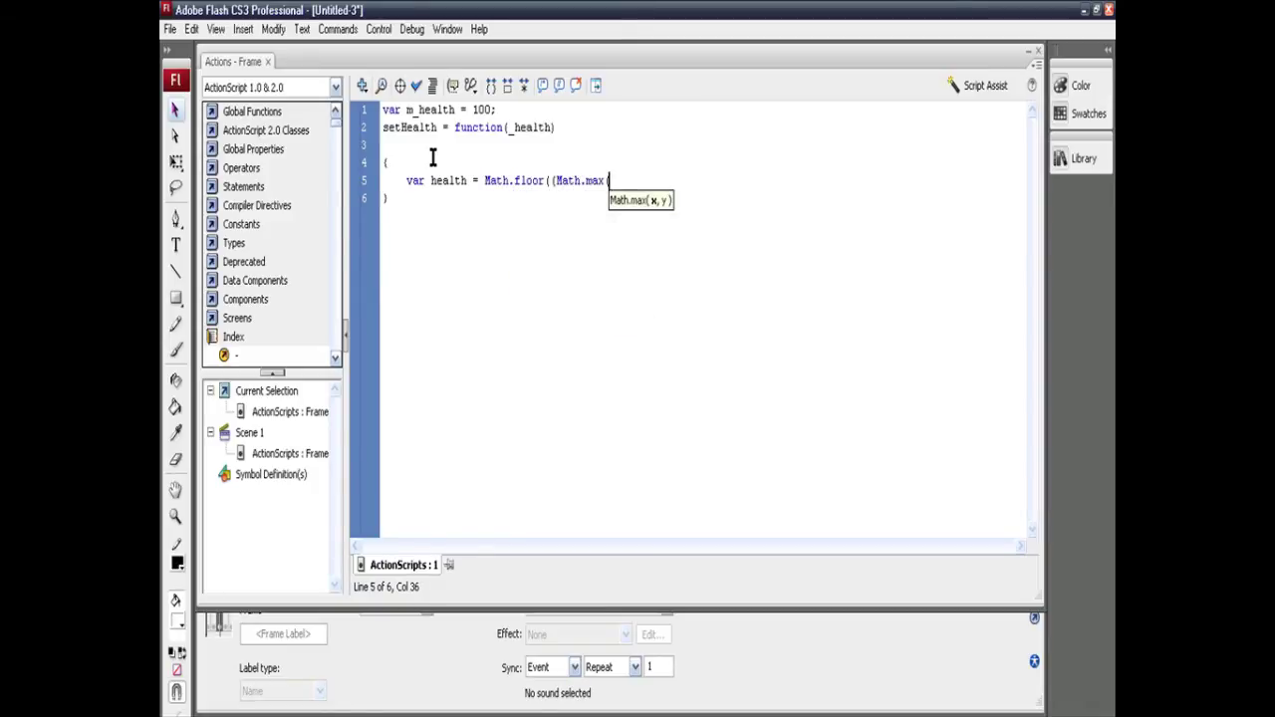
text(_health,0)));)
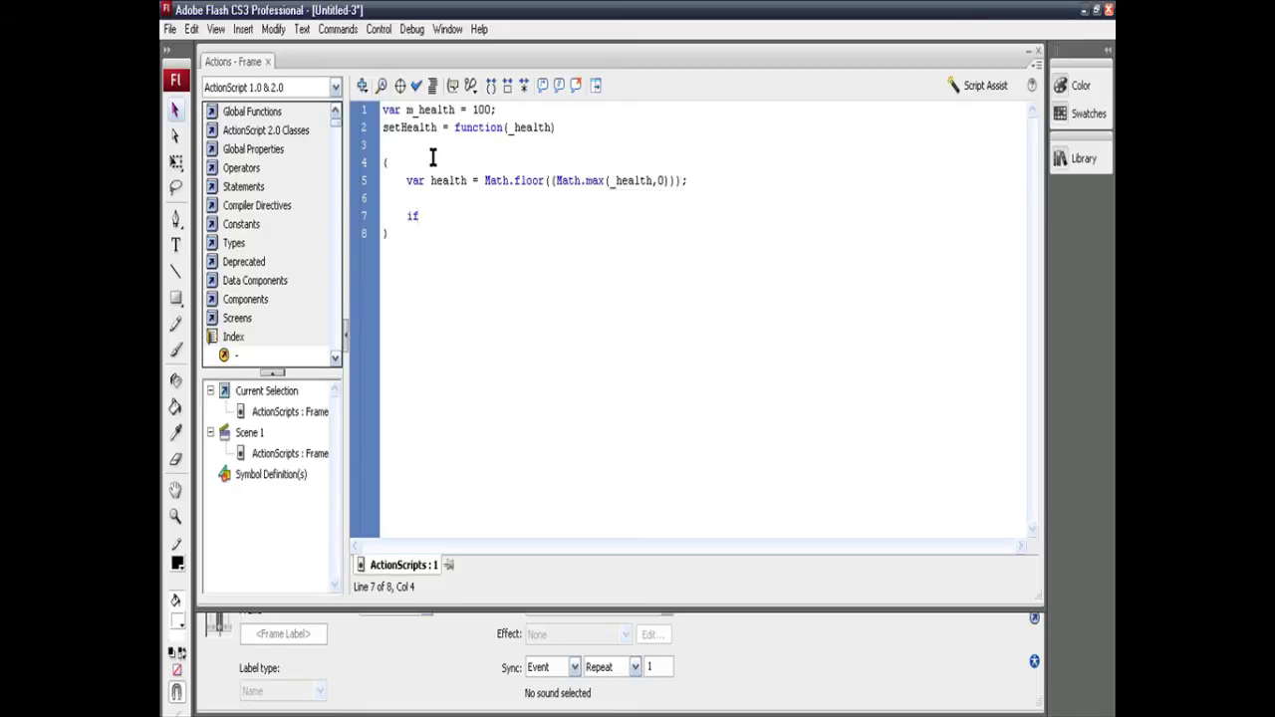
- Add an if(m_health!=health) block to setHealth that assigns m_health = health;
key(Down)
key(Down)
key(Up)
text((m_health!=health))
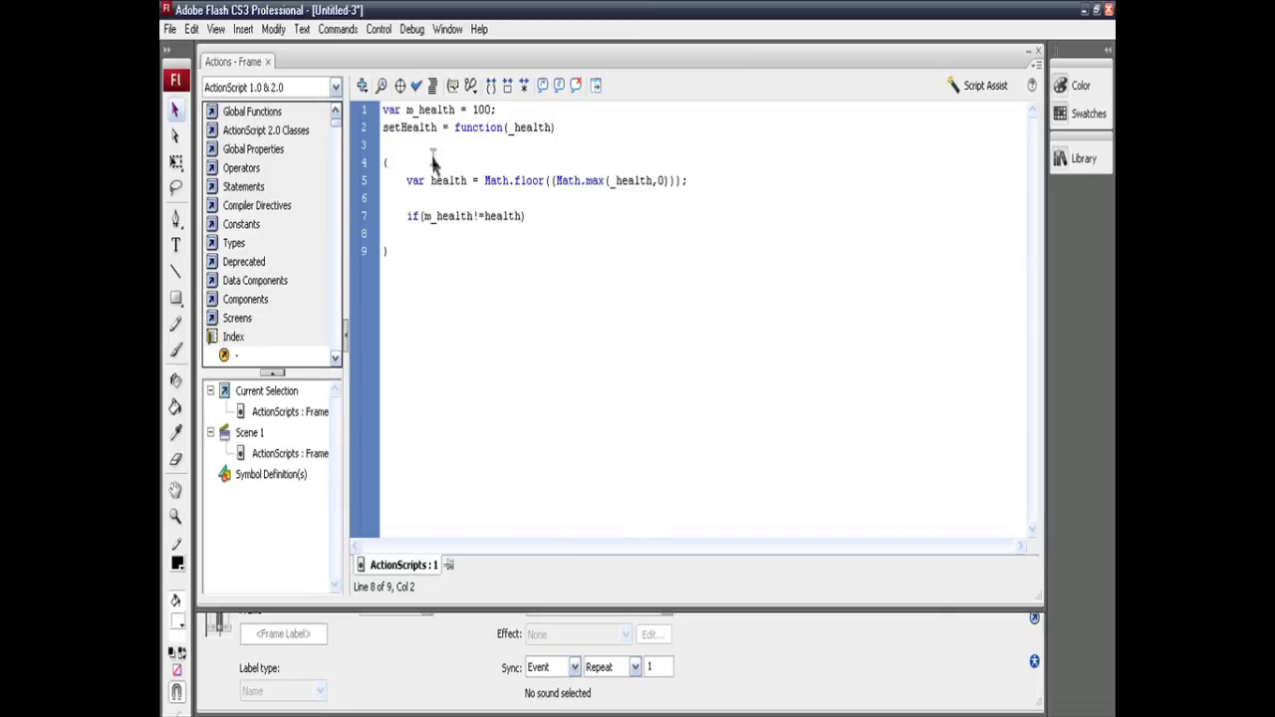
key(Return)
text({)
key(Return)
key(Return)
text(})
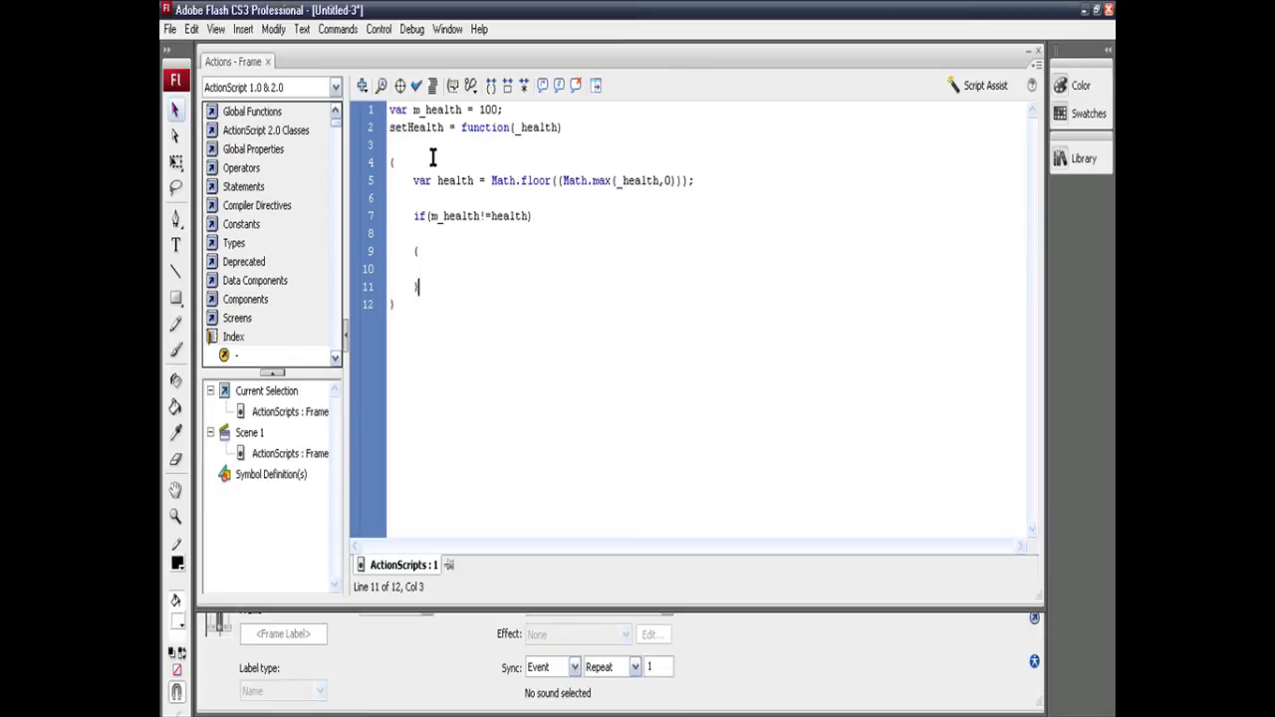
key(Up)
text(m_health = health)
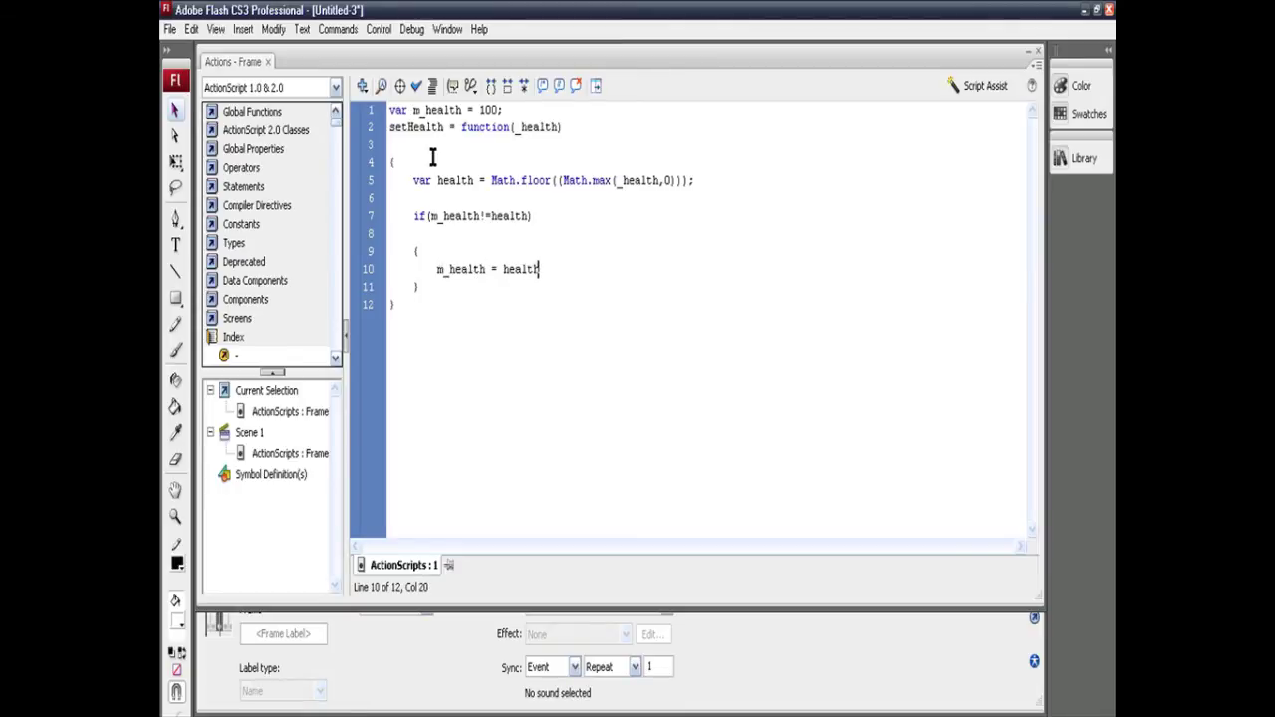
key(Return)
- Check the movie clip's instance name and add healthbar.gotoAndStop(m_health); below the assignment in the if block
click(249, 64)
click(752, 424)
click(256, 64)
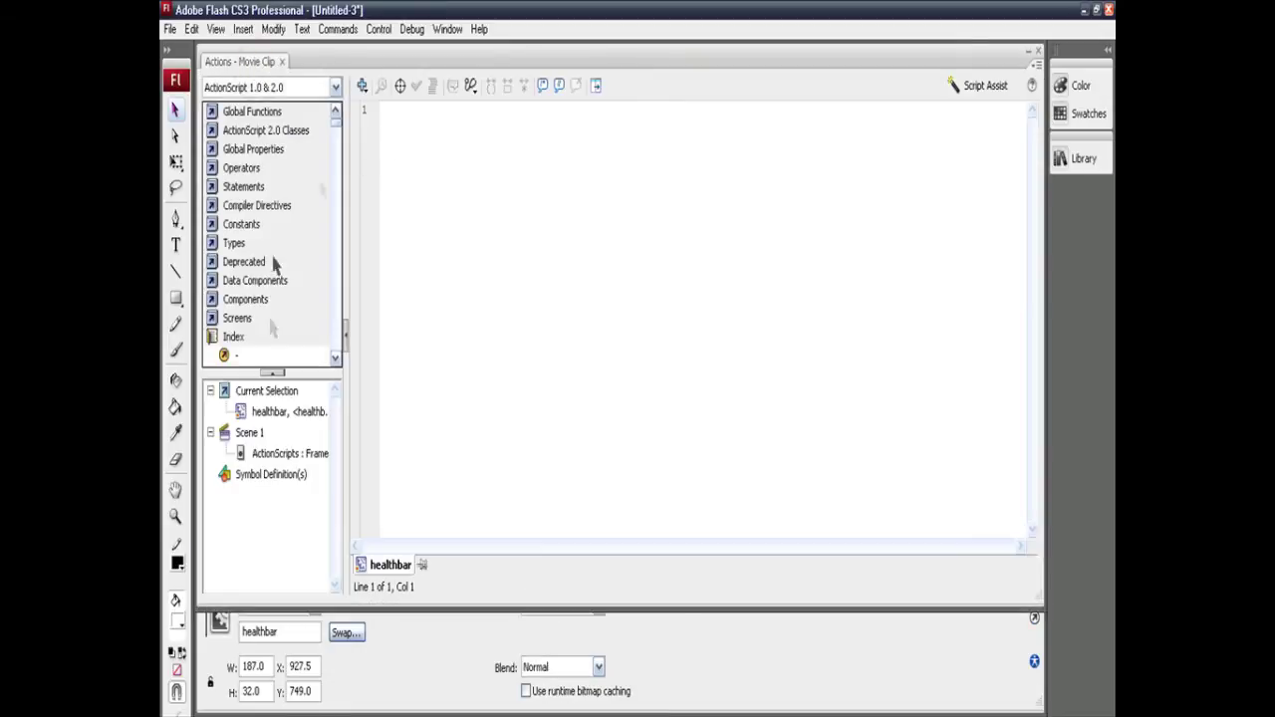
click(276, 456)
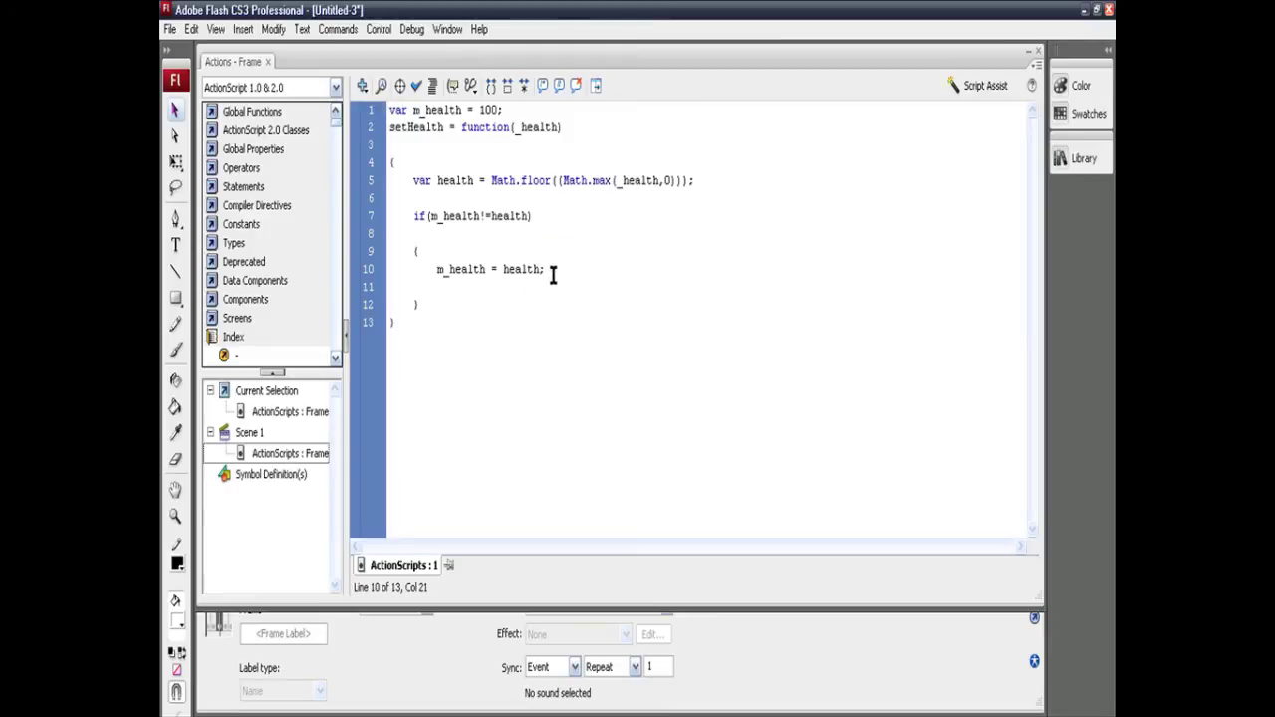
key(Return)
text(health)
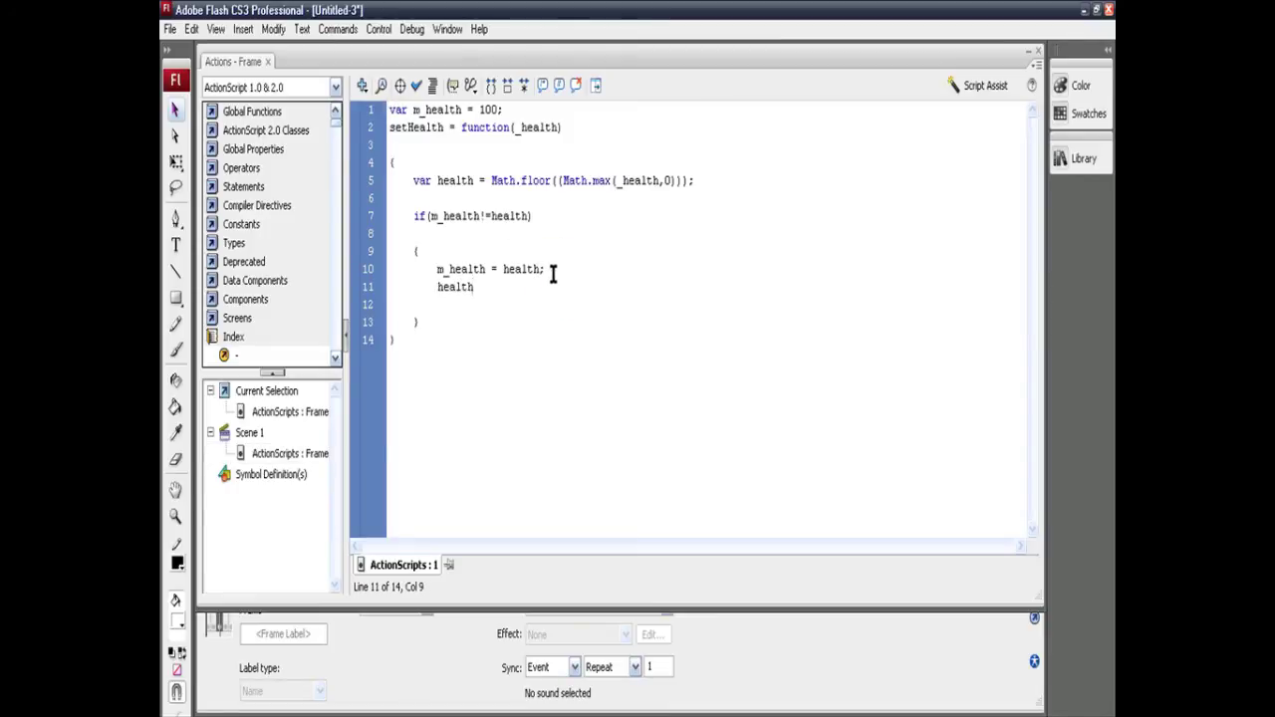
text(bar)
click(257, 62)
click(734, 418)
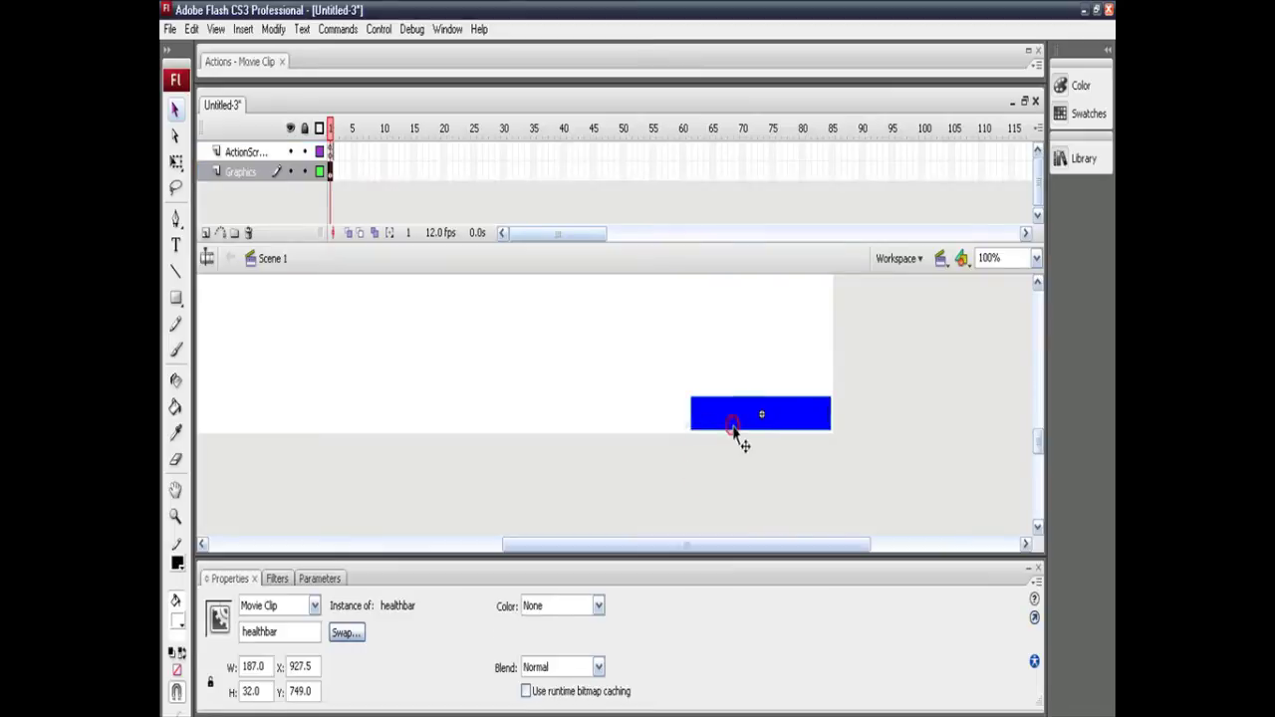
click(256, 63)
click(289, 453)
text(.gotoAndStop()
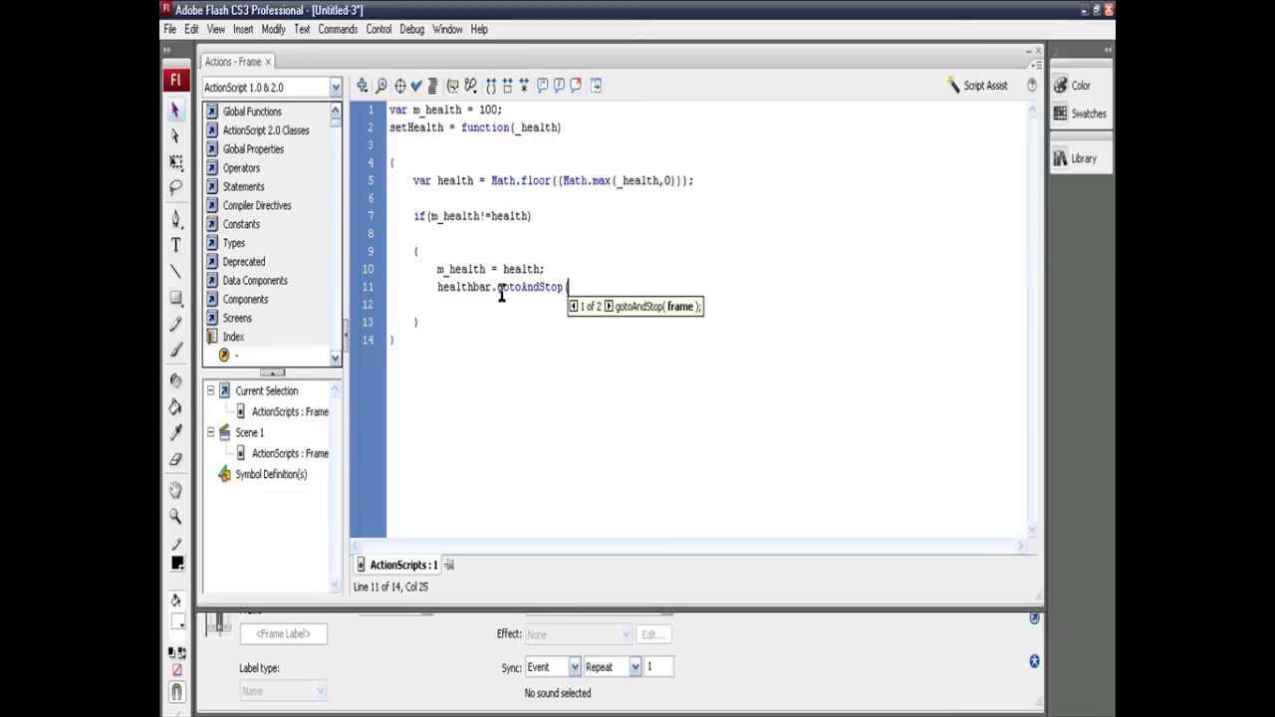
text(m_health);)
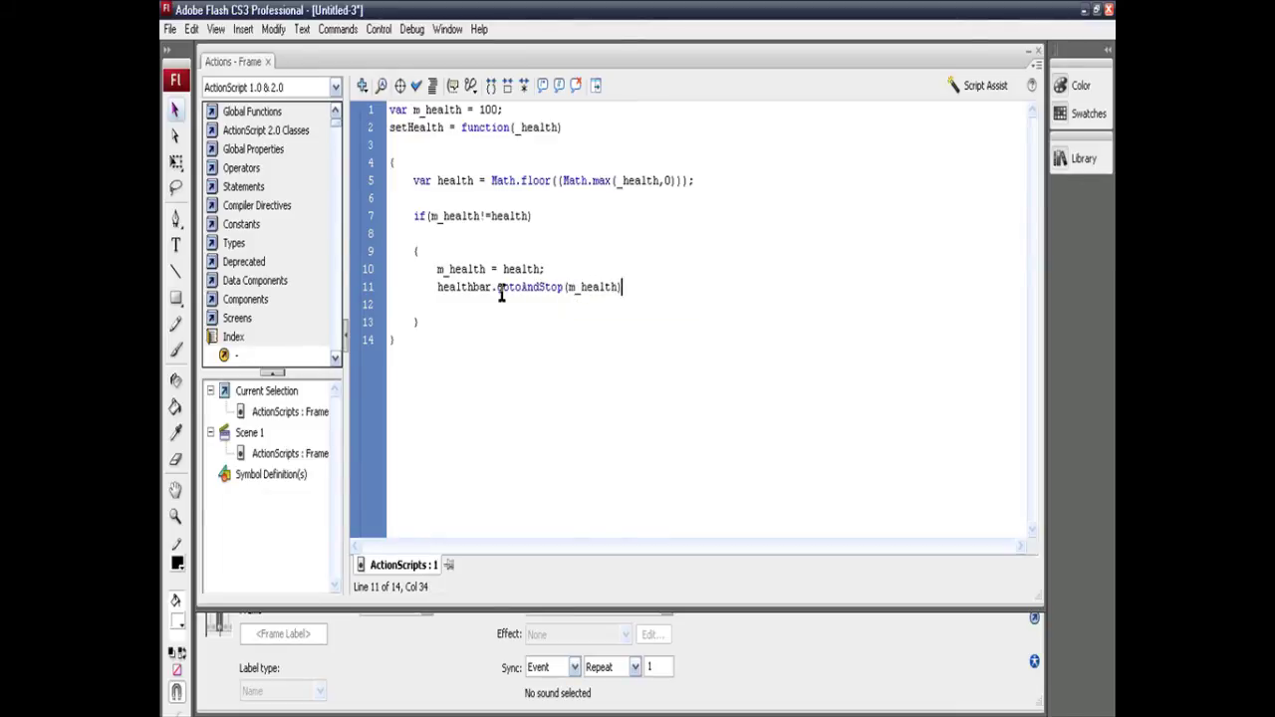
click(209, 62)
click(333, 174)
click(333, 154)
click(930, 492)
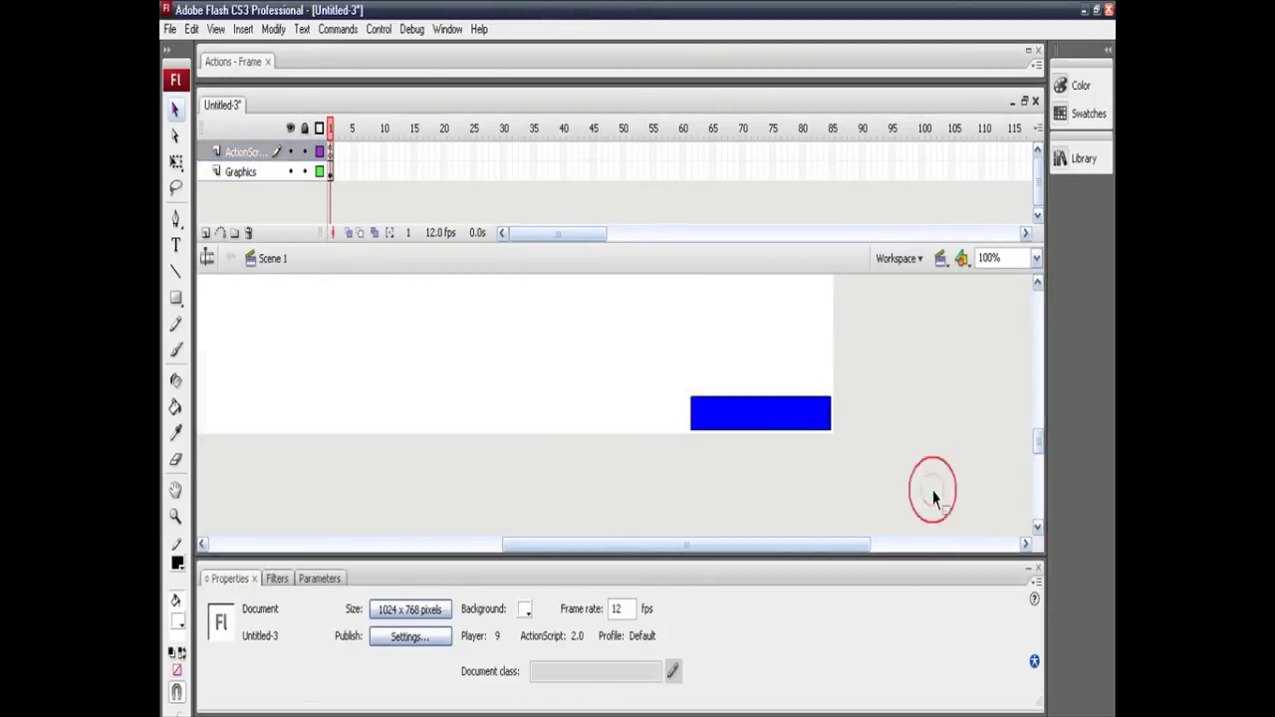
click(815, 414)
click(697, 484)
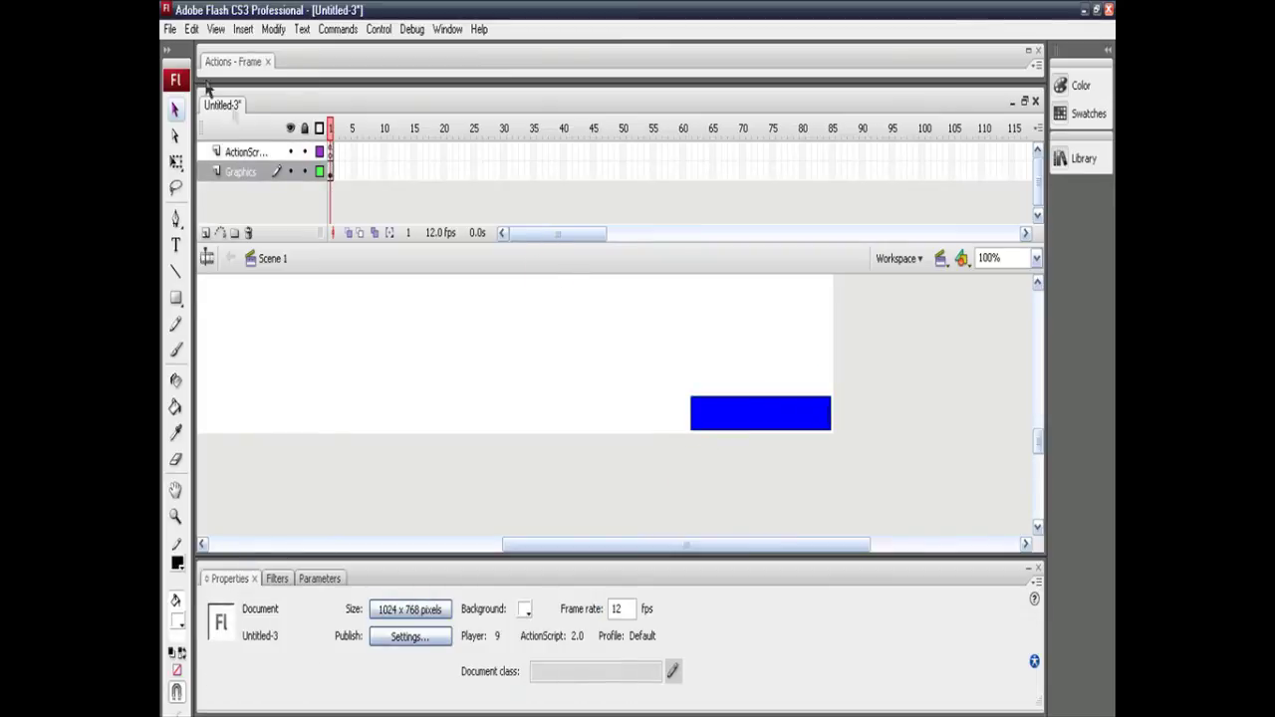
- Export the movie to the UI folder as HUD_AmmoHealthEnergySuit.swf with the JPEG quality set to 100
click(167, 29)
mouse_move(313, 343)
click(365, 351)
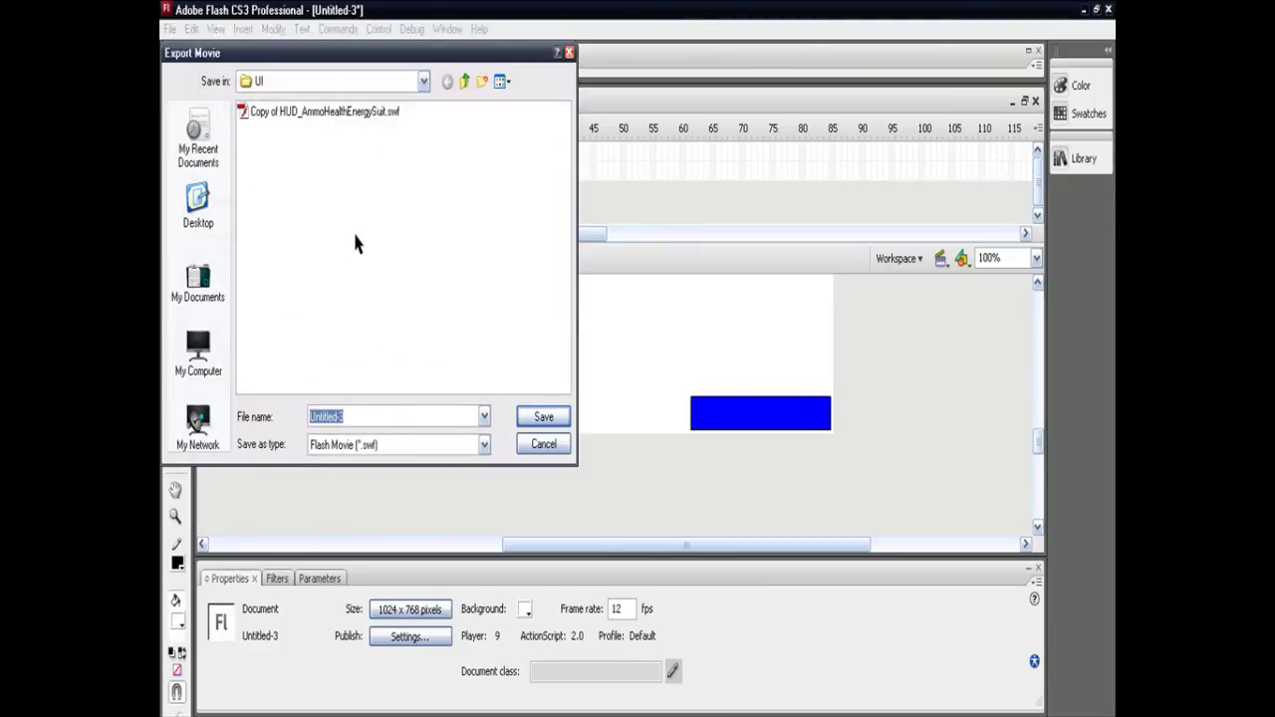
text(HUD)
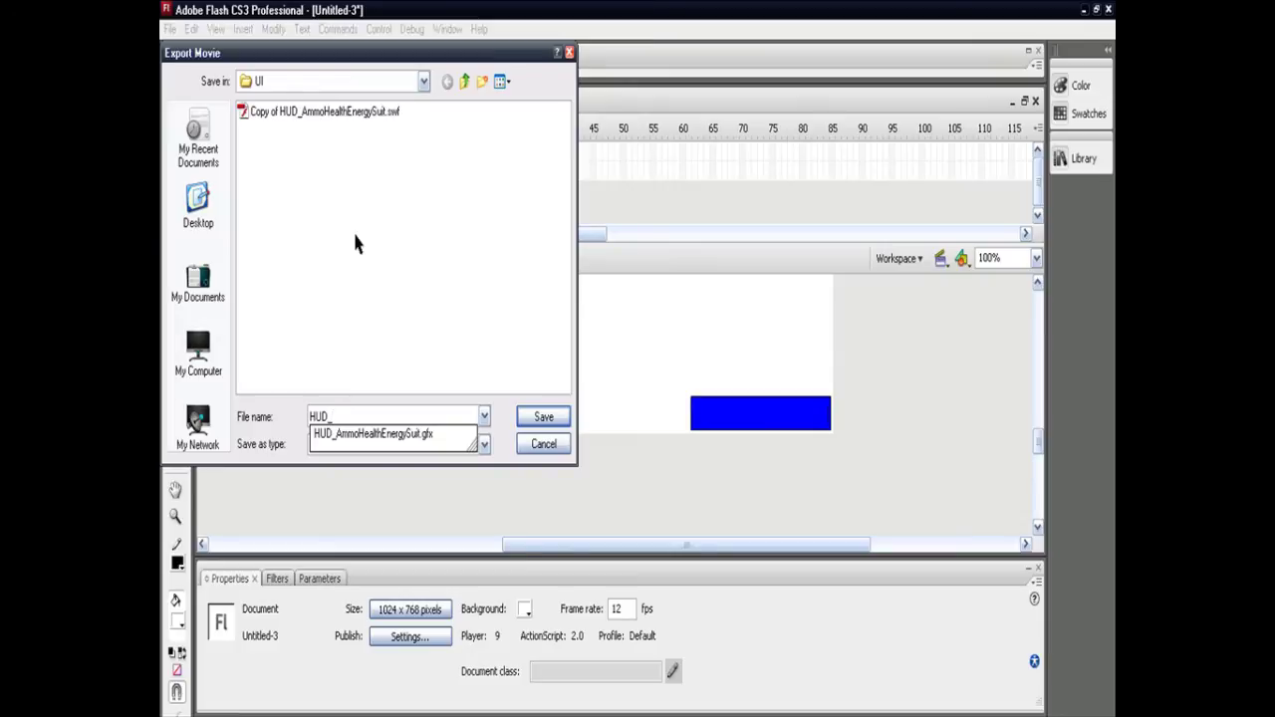
text(_AmmoHealthEnergySuit)
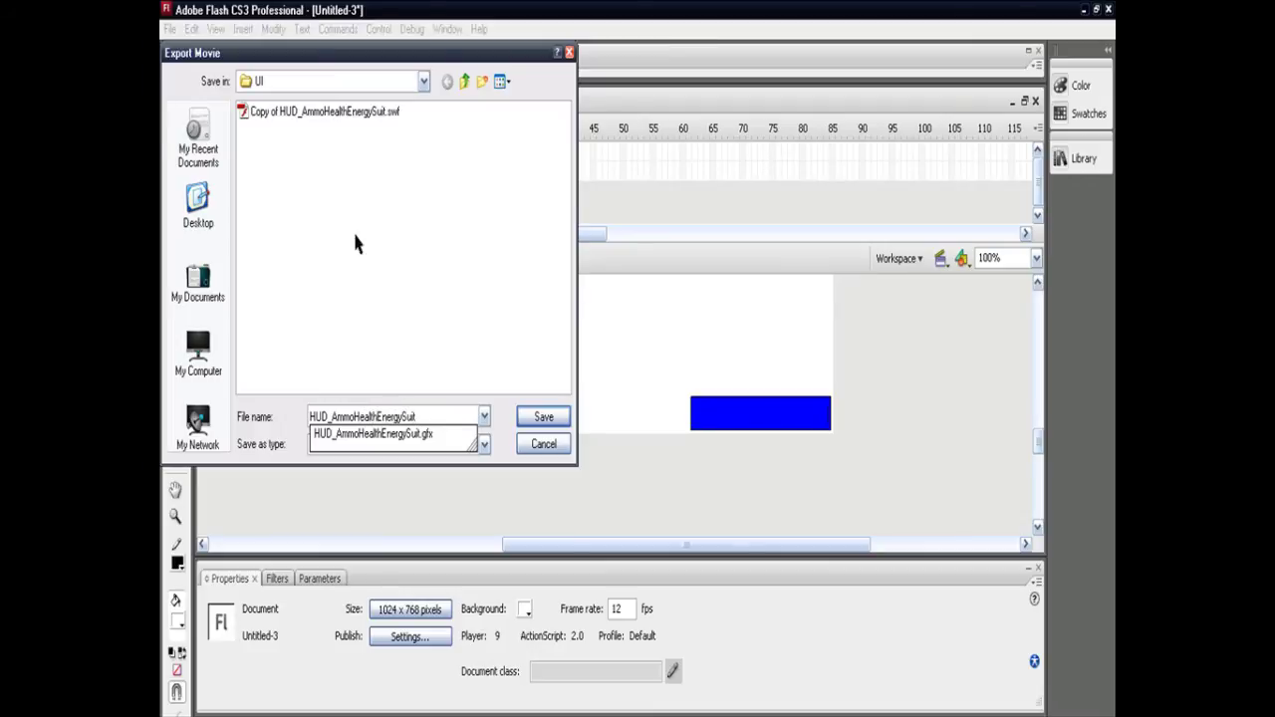
text(.swf)
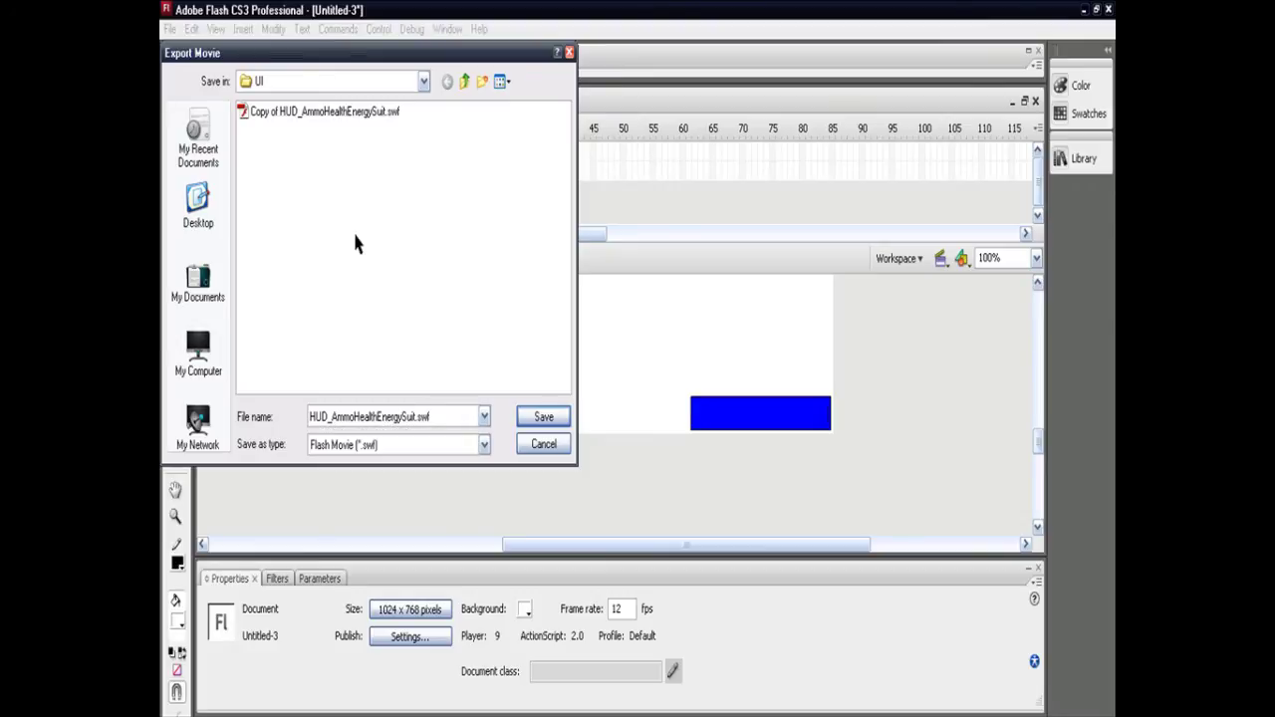
click(552, 415)
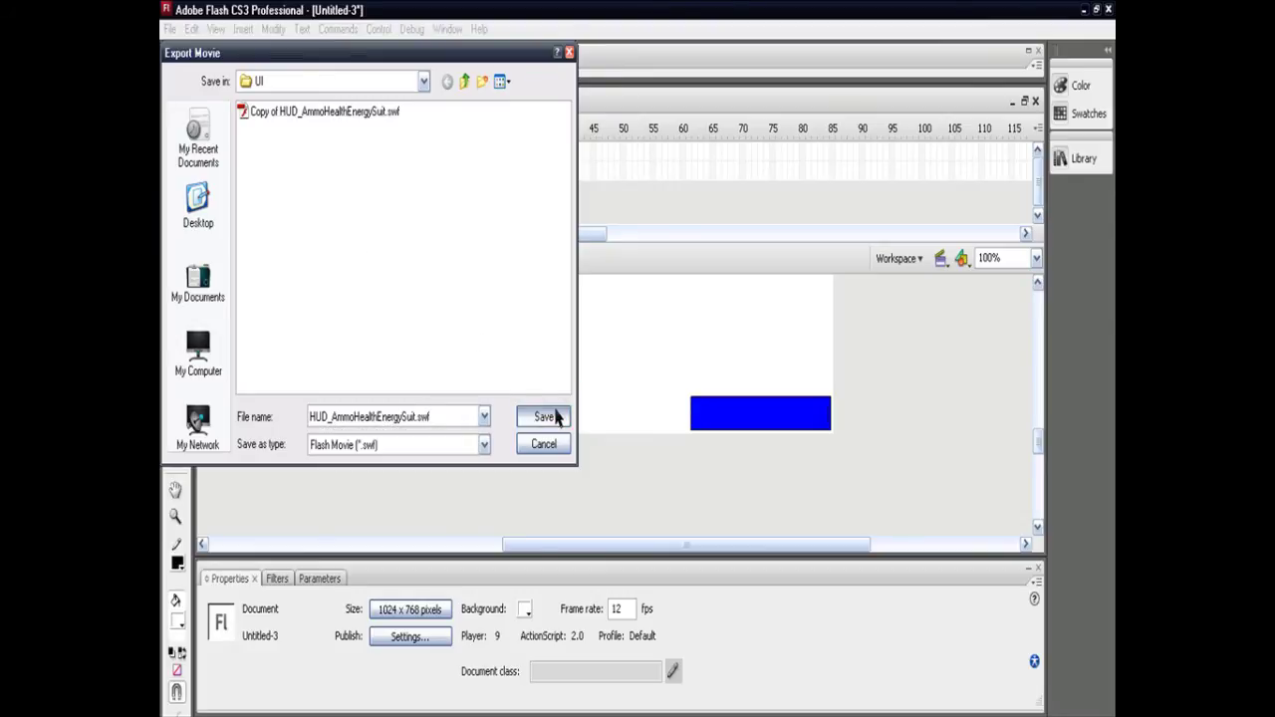
drag(660, 416, 670, 415)
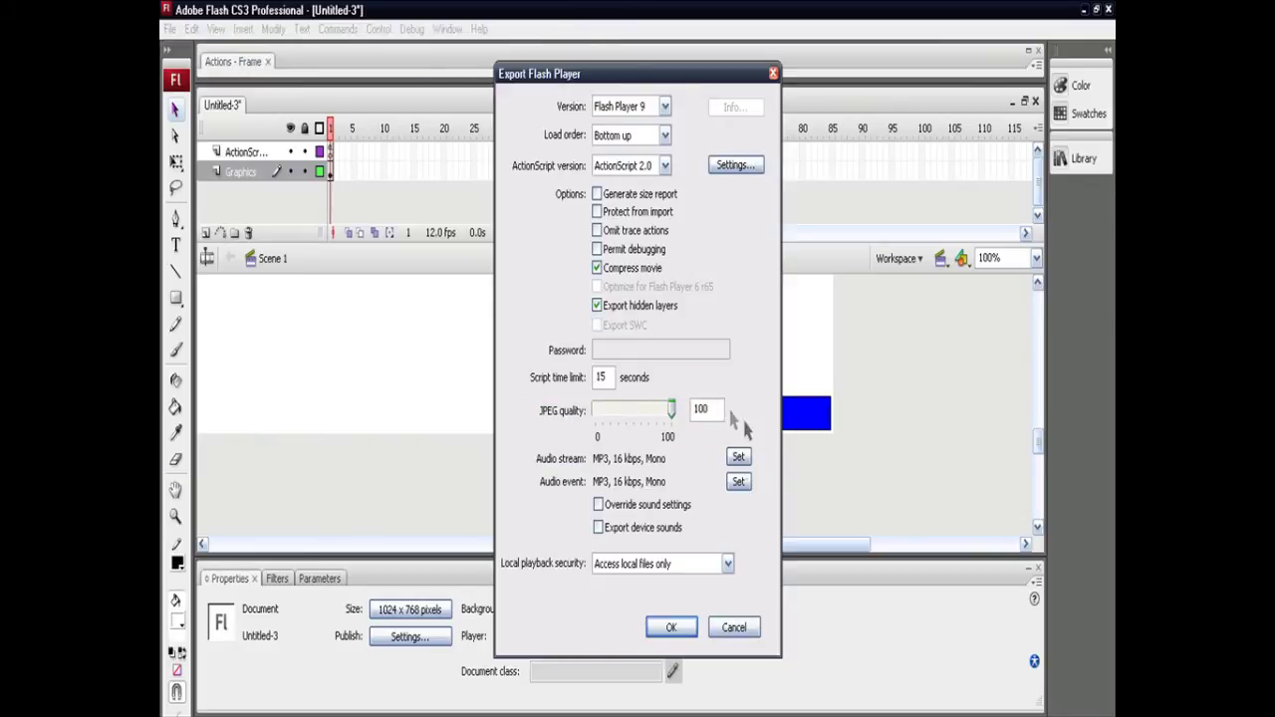
click(681, 630)
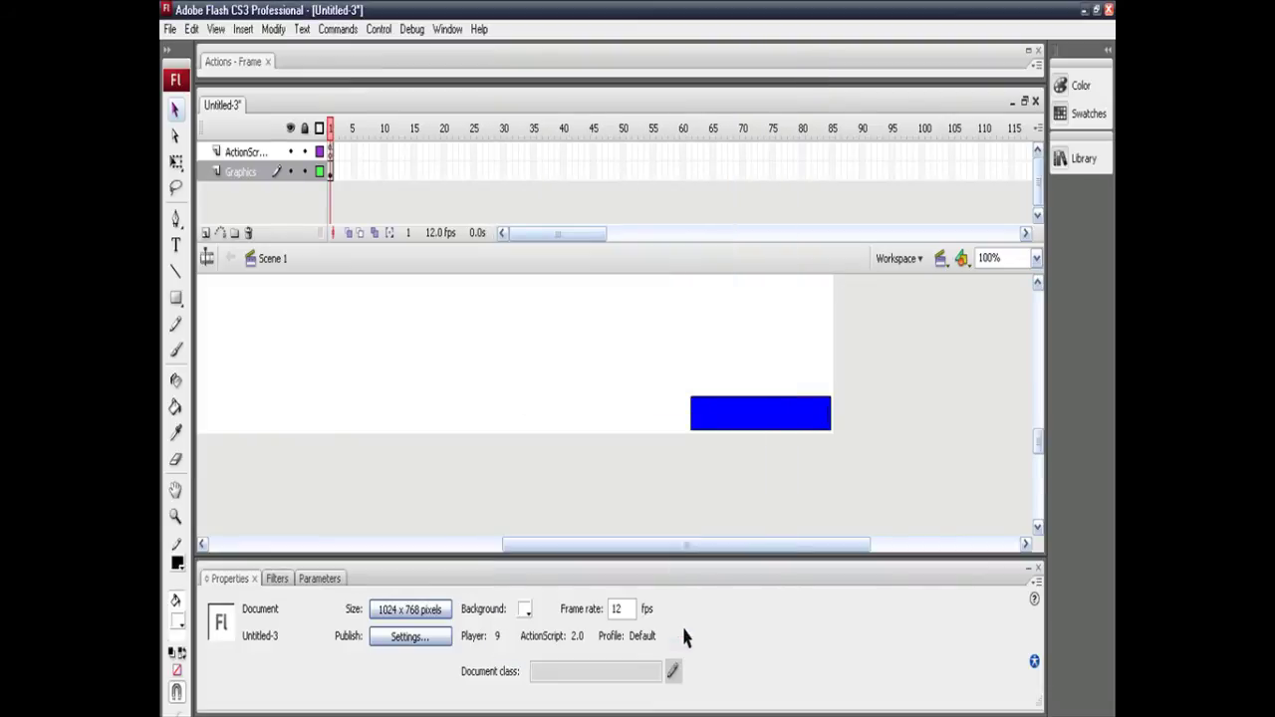
- Switch to the UI folder in Windows Explorer and duplicate HUD_AmmoHealthEnergySuit.swf in the same folder
key(alt+Tab)
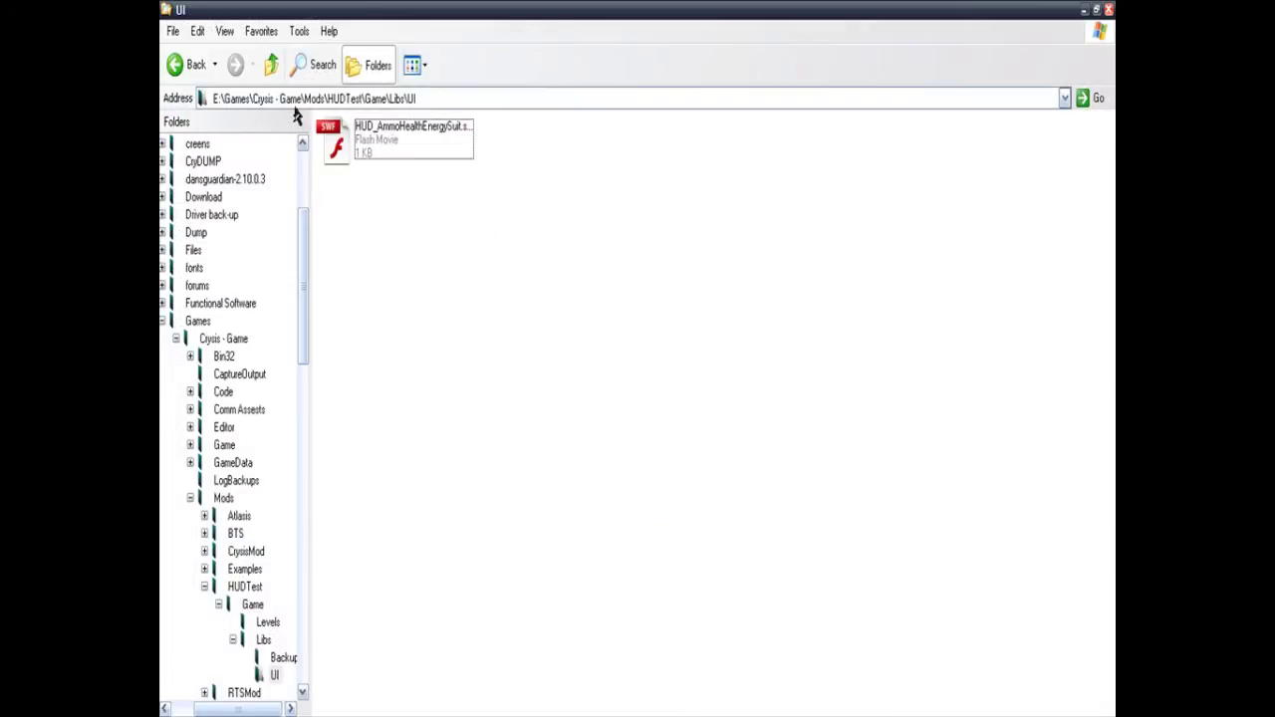
click(411, 131)
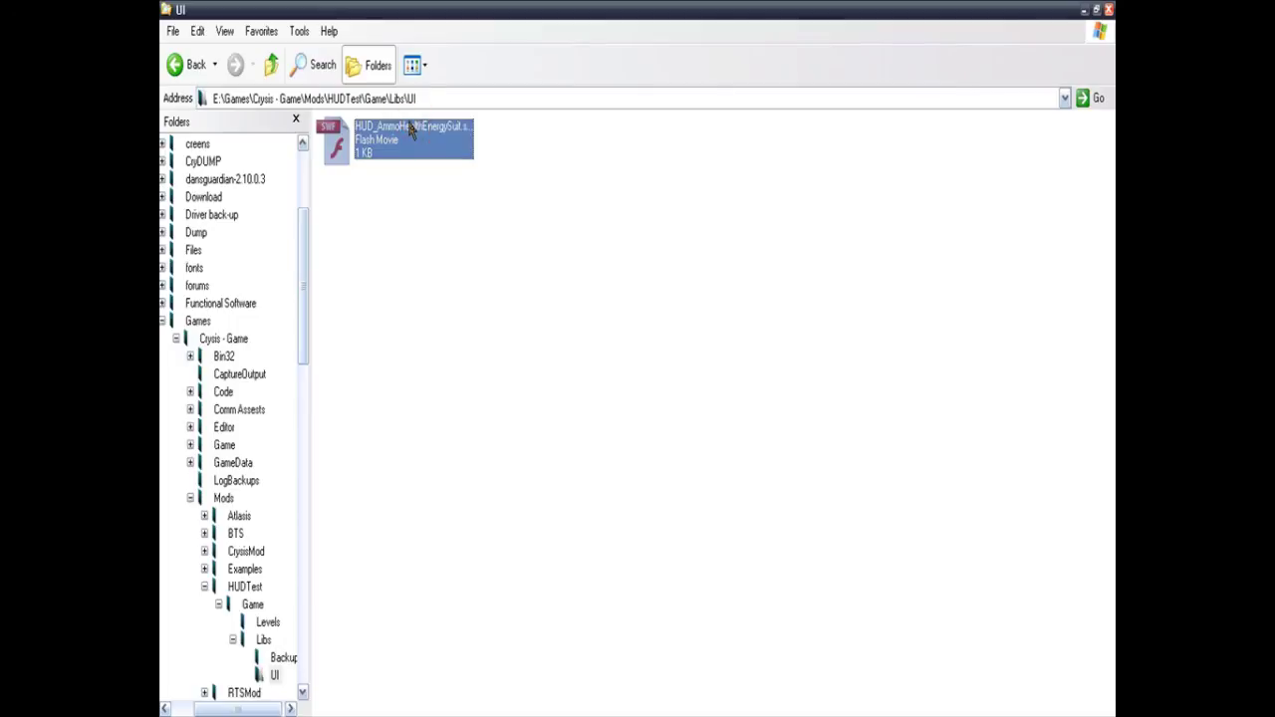
click(711, 284)
key(ctrl+v)
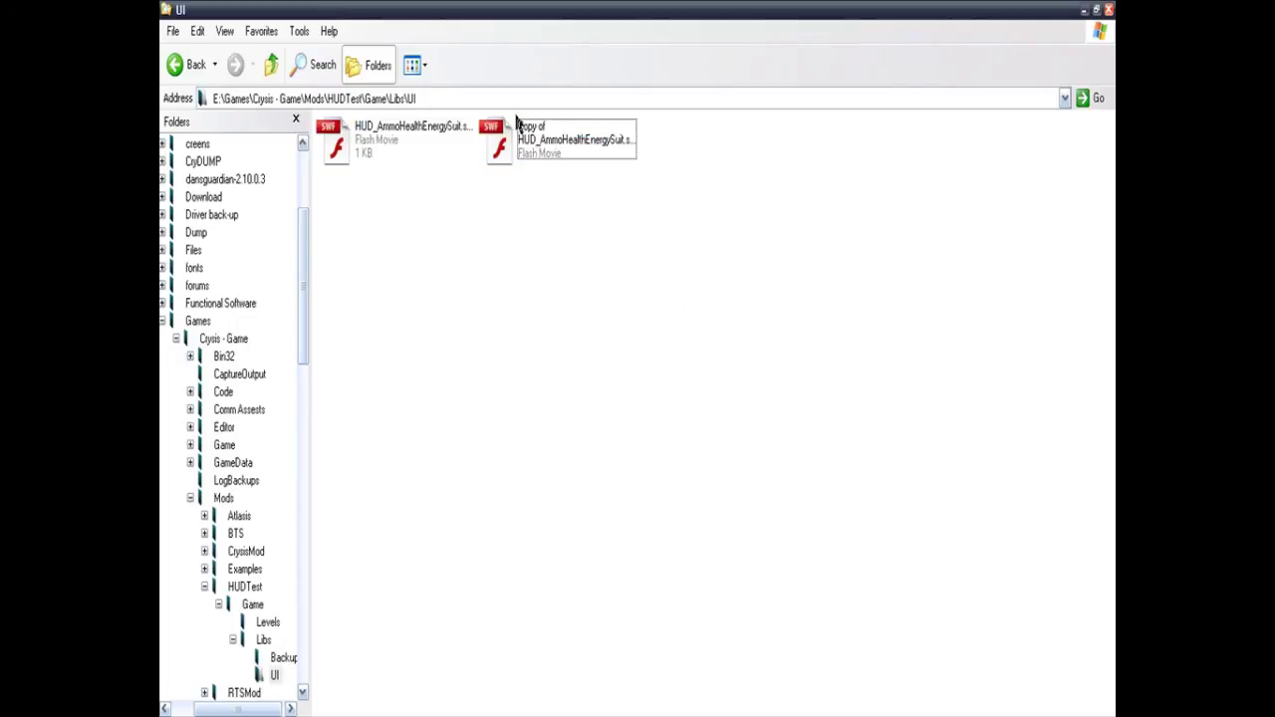
- Rename the original HUD_AmmoHealthEnergySuit.swf as HUD_AmmoHealthEnergySuit.gfx, keeping the copy as the SWF
right_click(397, 120)
click(464, 374)
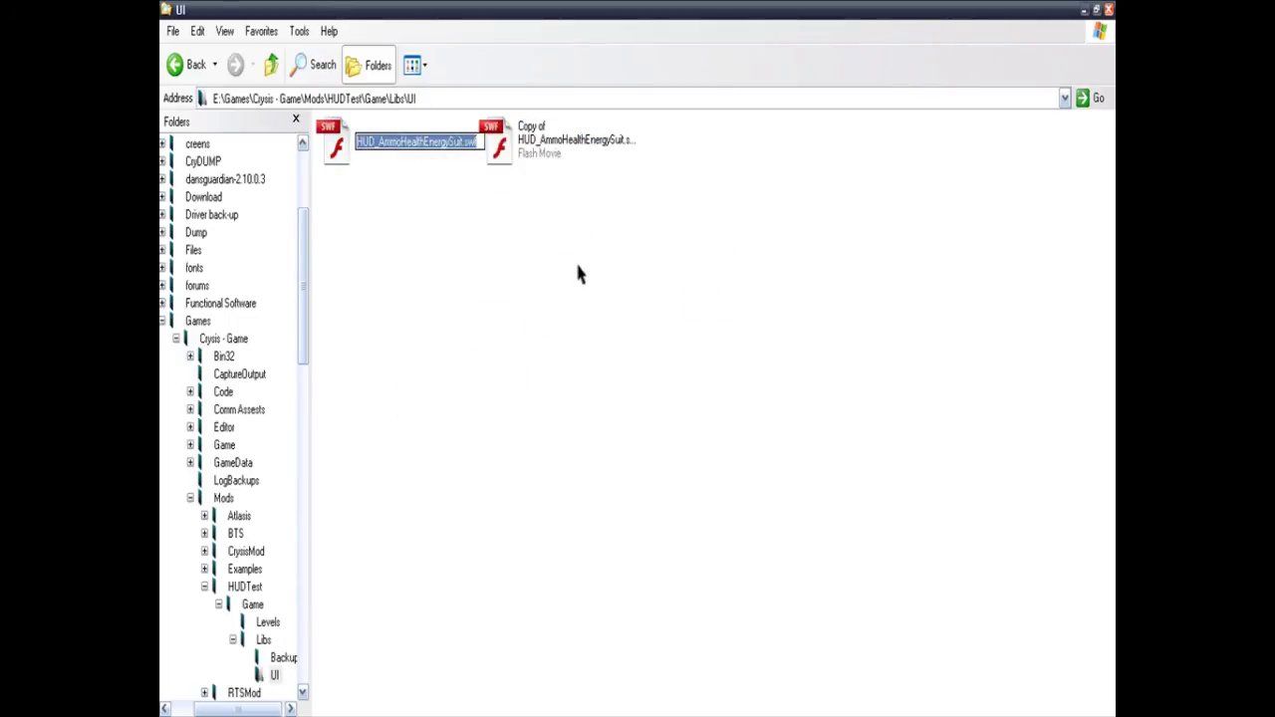
drag(463, 141, 552, 150)
text(gfx)
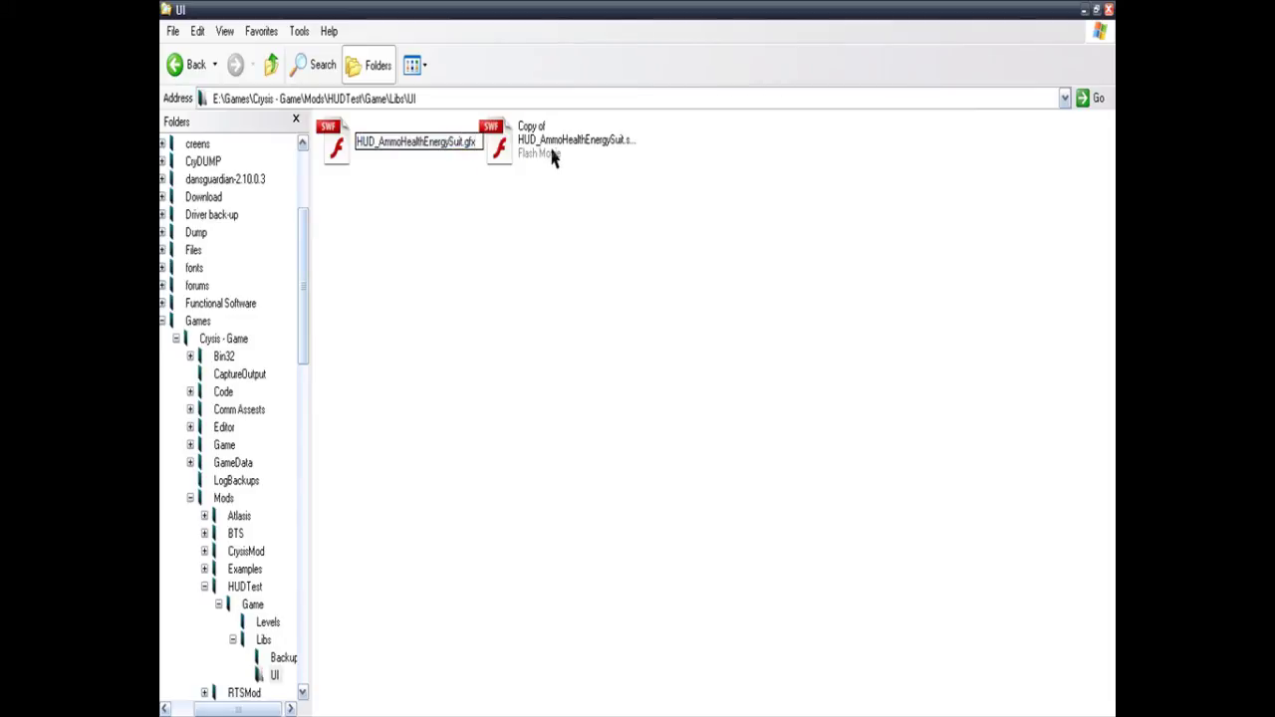
key(Return)
click(619, 427)
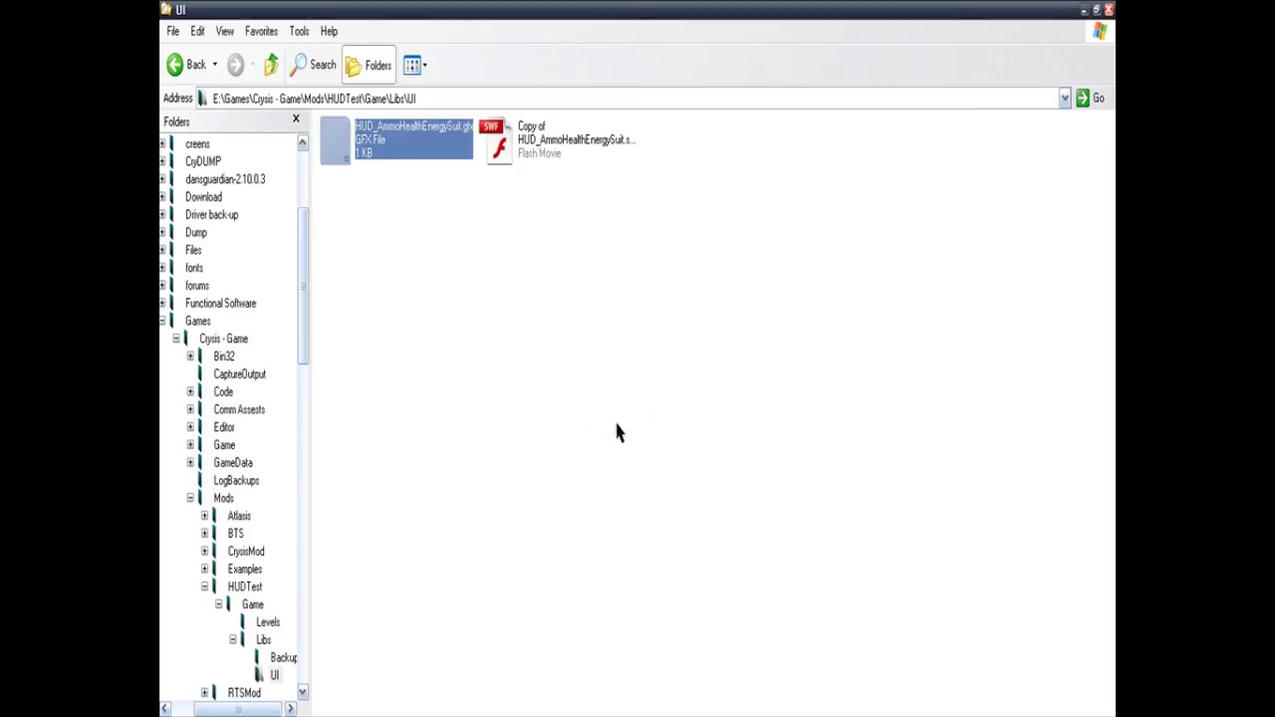
click(581, 520)
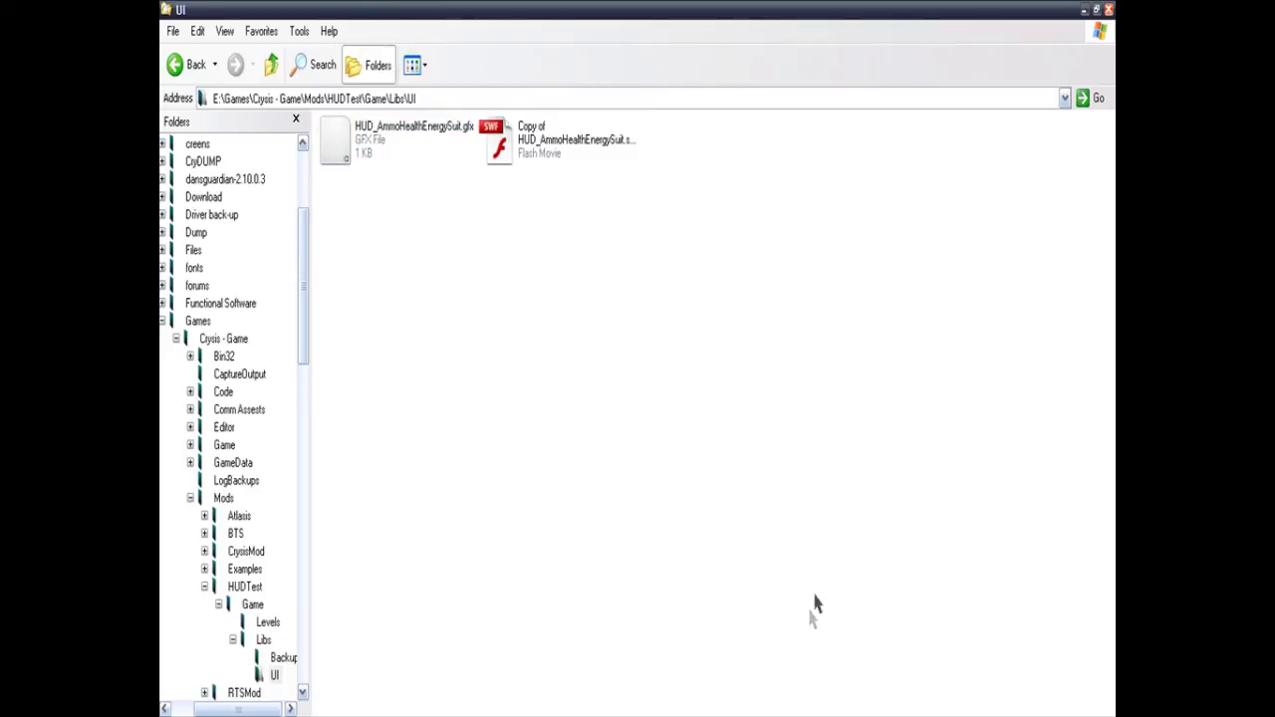
- Launch the mod in Sandbox 2 with the warr level and enter game mode to test the health bar
right_click(1018, 713)
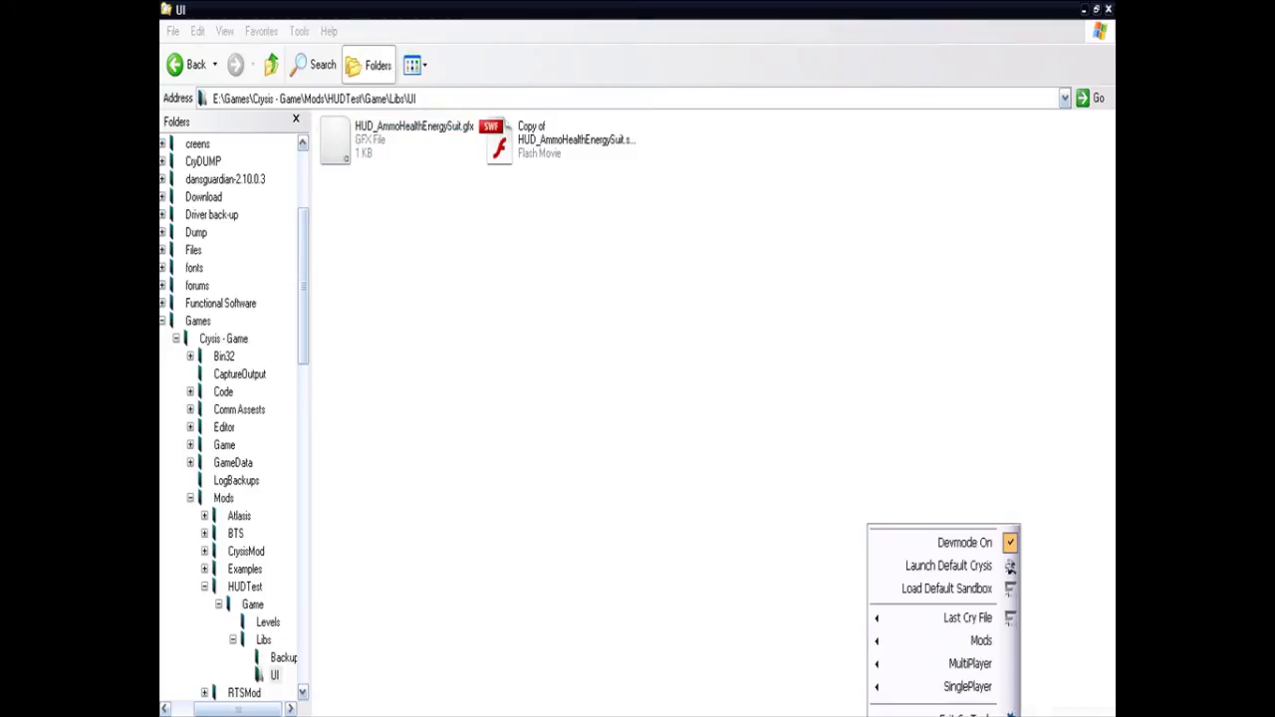
mouse_move(994, 641)
click(811, 602)
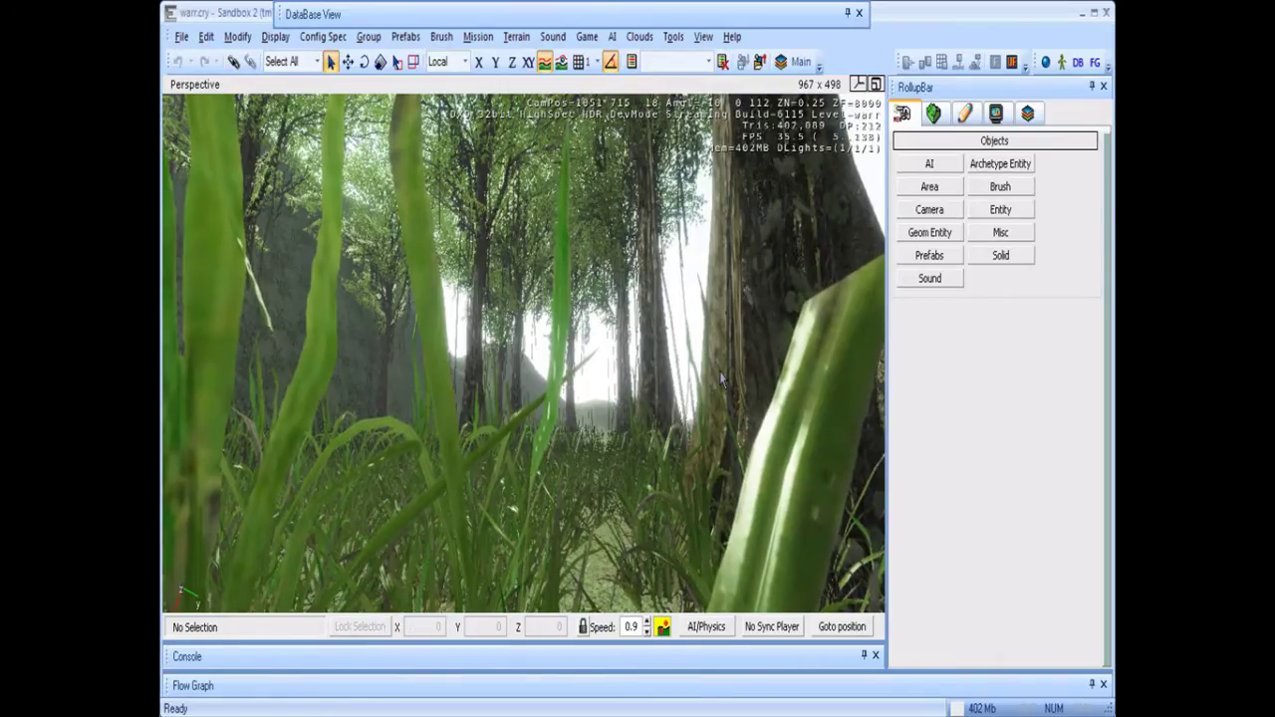
key(ctrl+g)
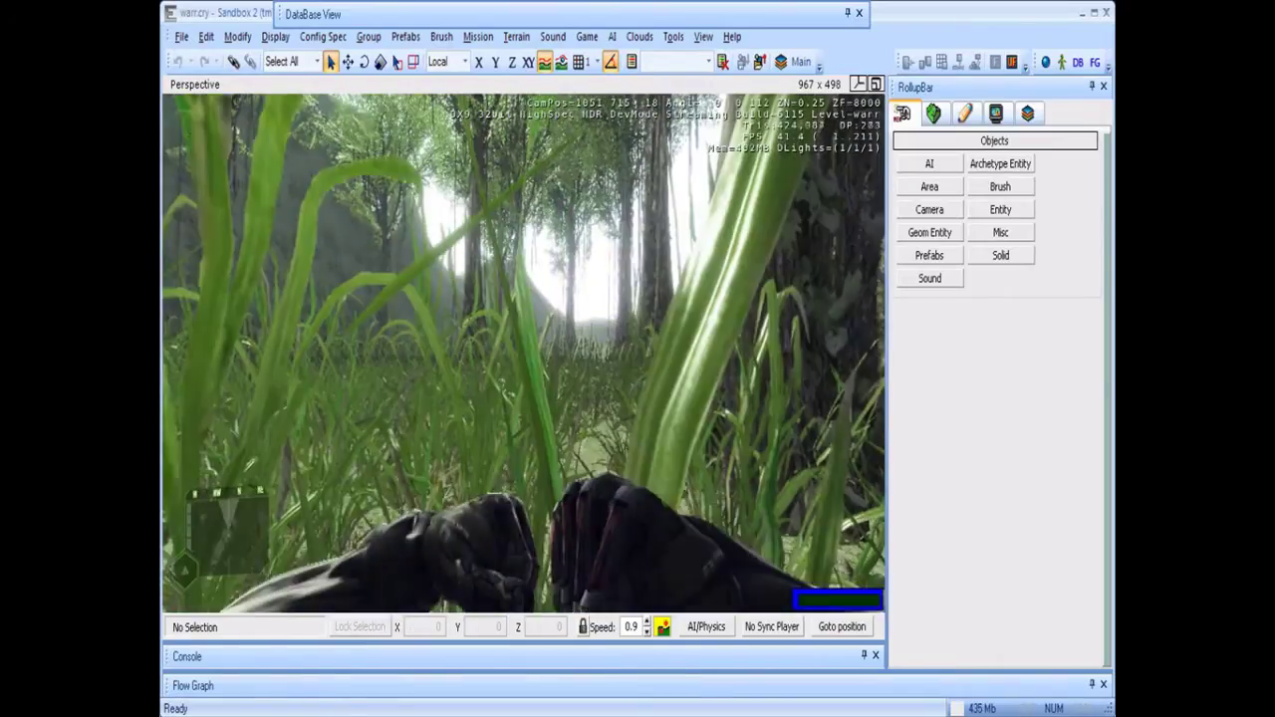
key(w)
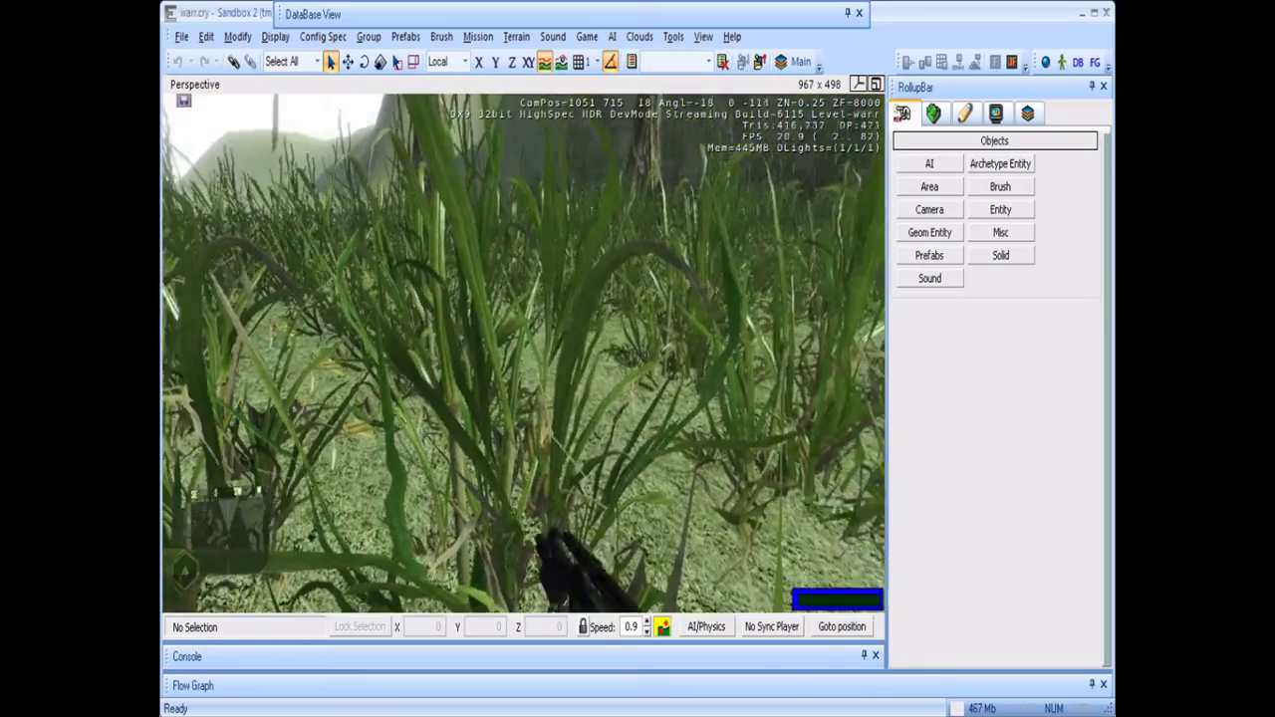